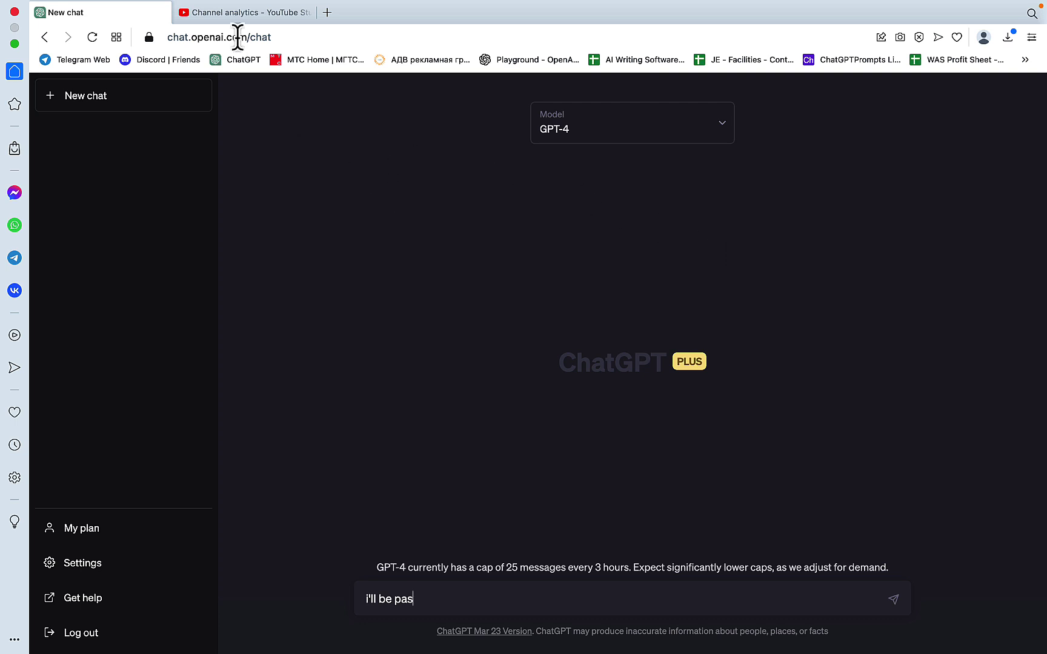
Switch to YouTube Studio's 28-day channel analytics showing 140 views and 5.1 watch hours
{"action": "left_click", "coordinate": [241, 17]}
Export the lifetime per-video stats report from YouTube Studio as a CSV file
{"action": "mouse_move", "coordinate": [398, 311]}
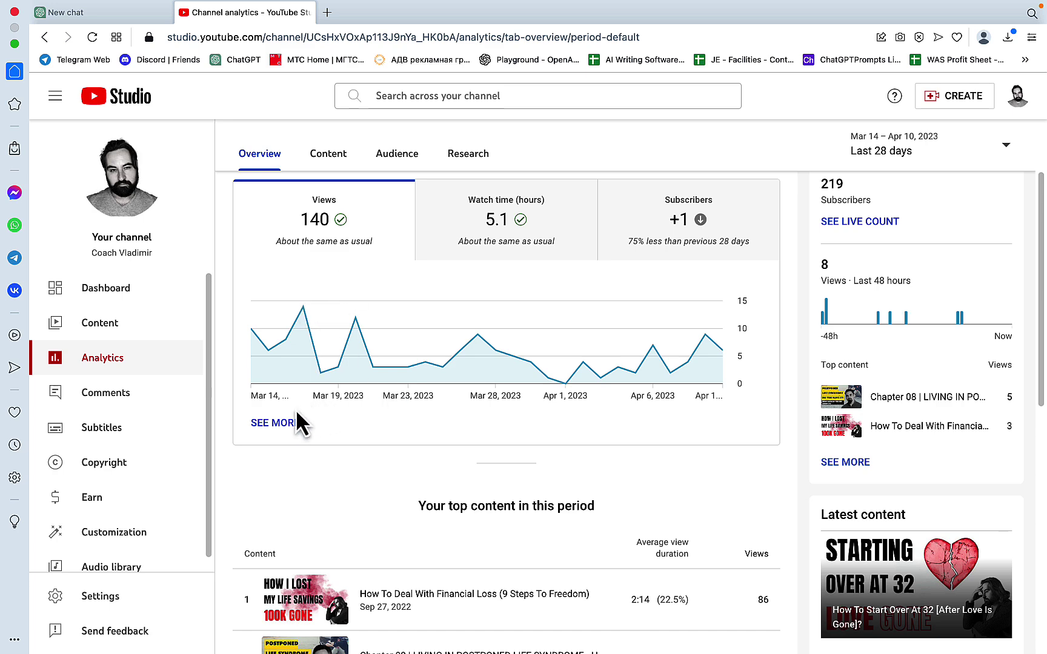
{"action": "left_click", "coordinate": [278, 422]}
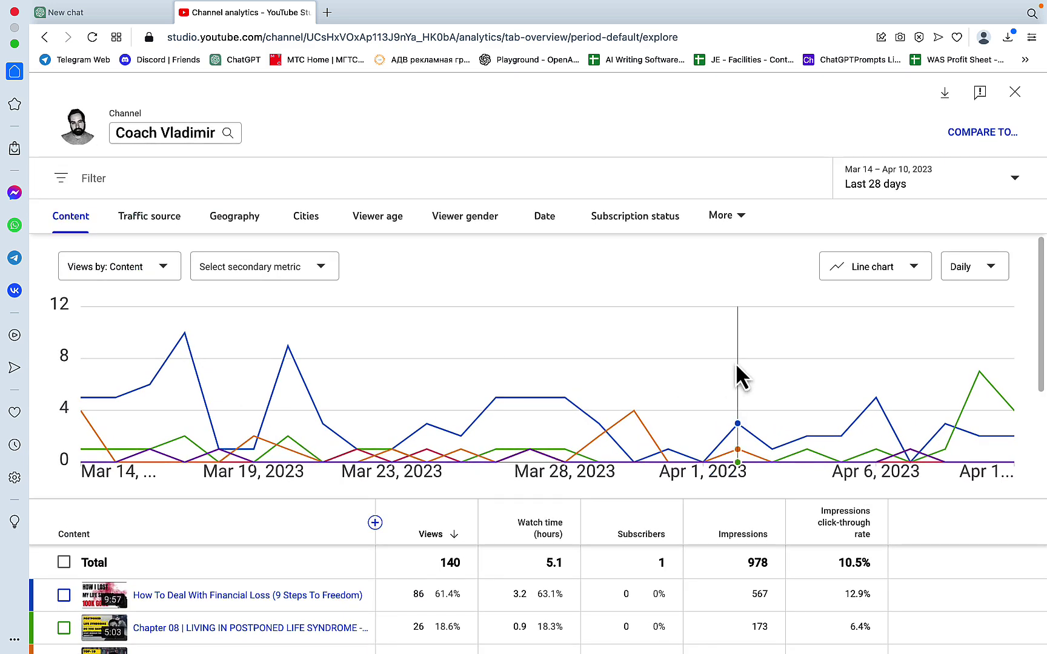
{"action": "left_click", "coordinate": [1021, 188]}
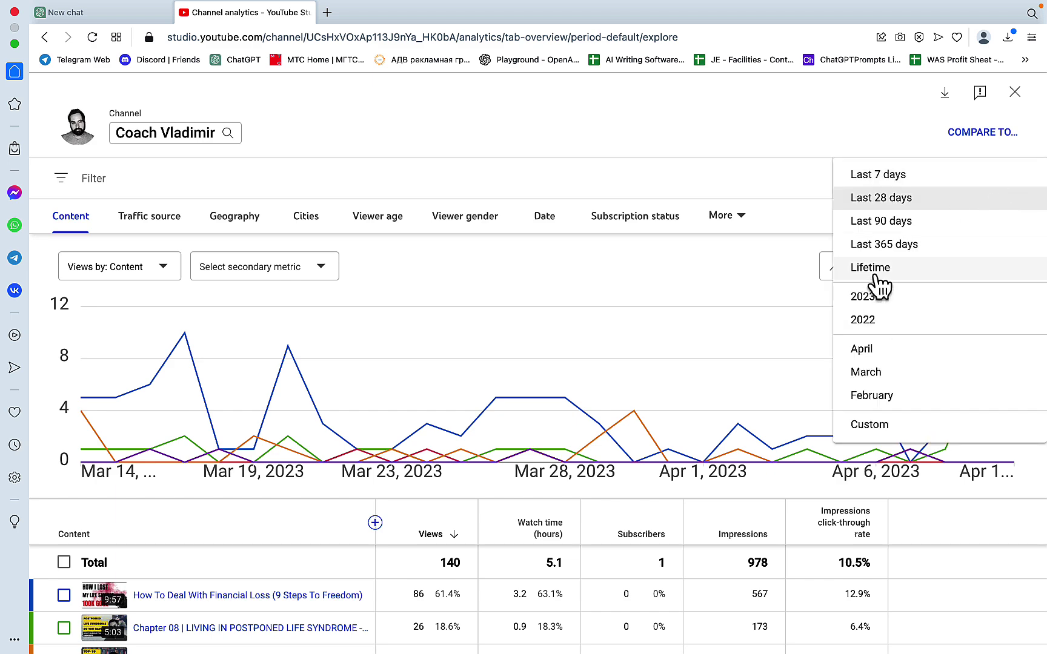
{"action": "left_click", "coordinate": [843, 270]}
{"action": "scroll", "coordinate": [731, 387], "scroll_direction": "down", "scroll_amount": 3}
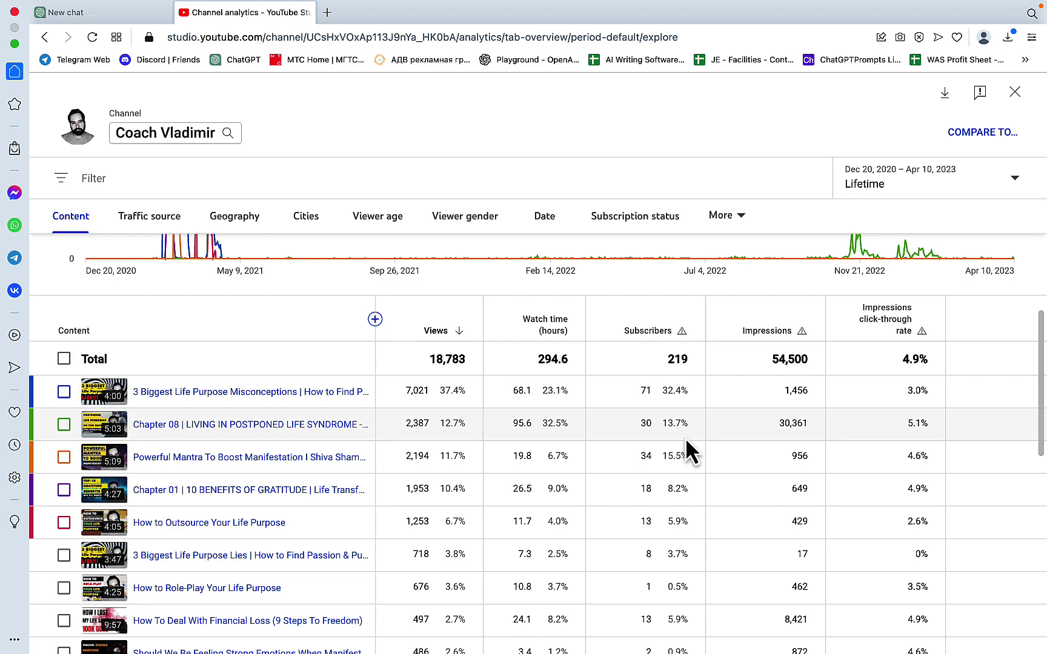
{"action": "scroll", "coordinate": [591, 463], "scroll_direction": "down", "scroll_amount": 10}
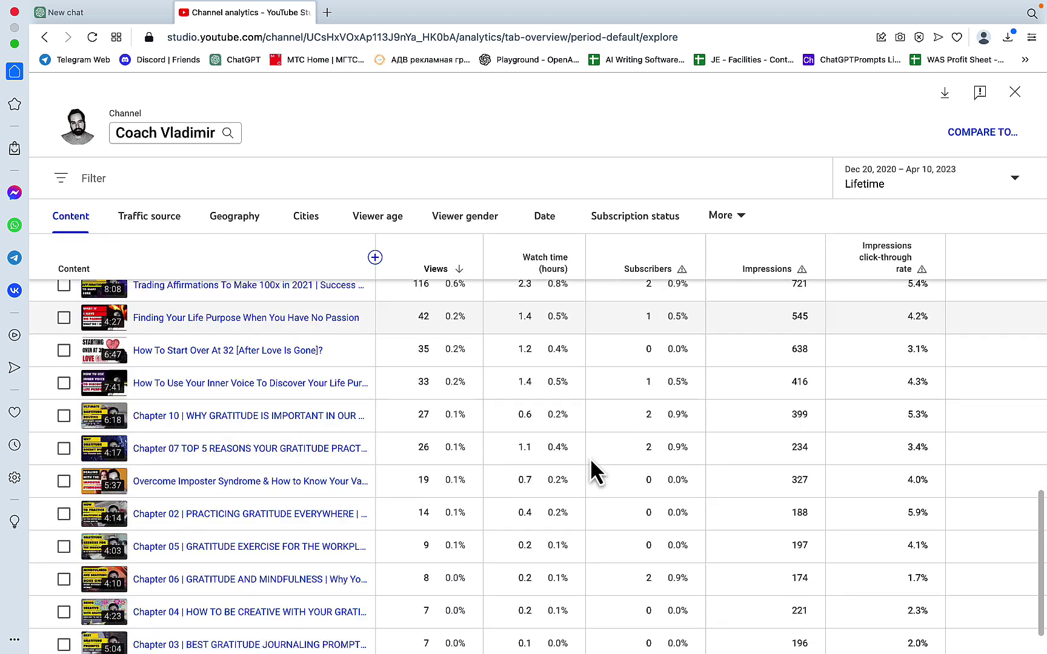
{"action": "scroll", "coordinate": [589, 458], "scroll_direction": "up", "scroll_amount": 15}
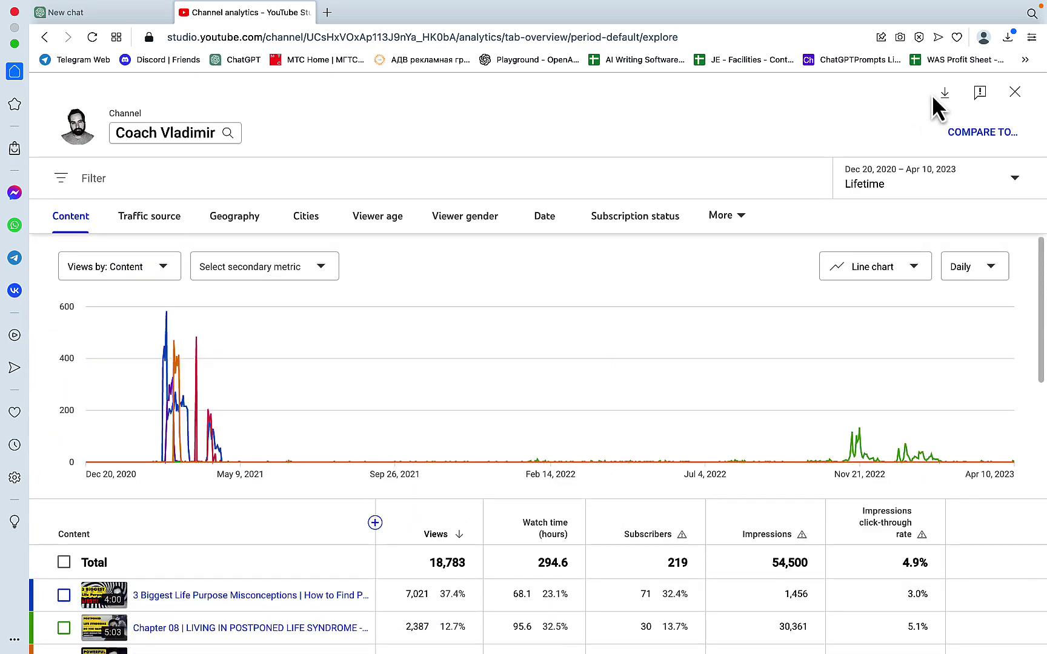
{"action": "left_click", "coordinate": [945, 94]}
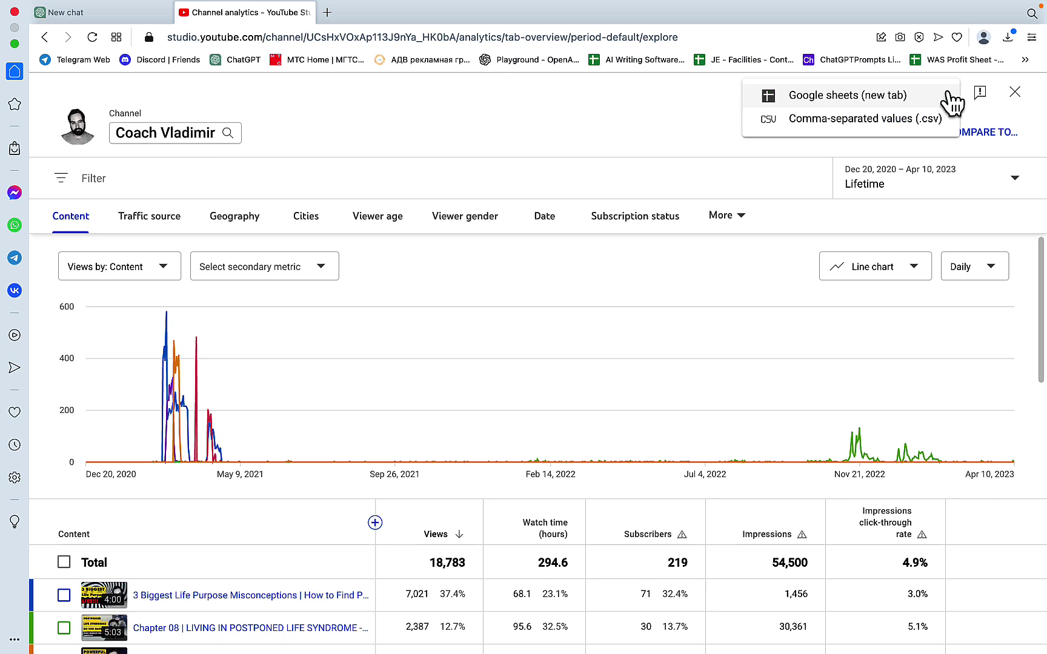
{"action": "left_click", "coordinate": [862, 118]}
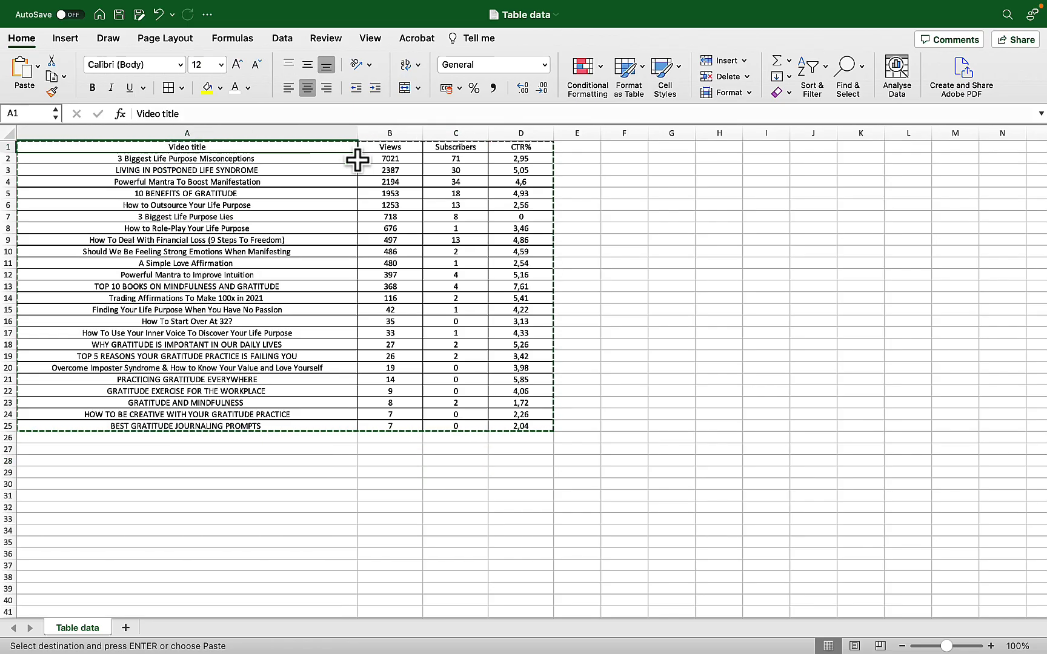
Copy the Excel table A1:D25 of titles, views, subscribers and CTR%, back in ChatGPT
{"action": "left_click", "coordinate": [386, 146]}
{"action": "left_click", "coordinate": [445, 145]}
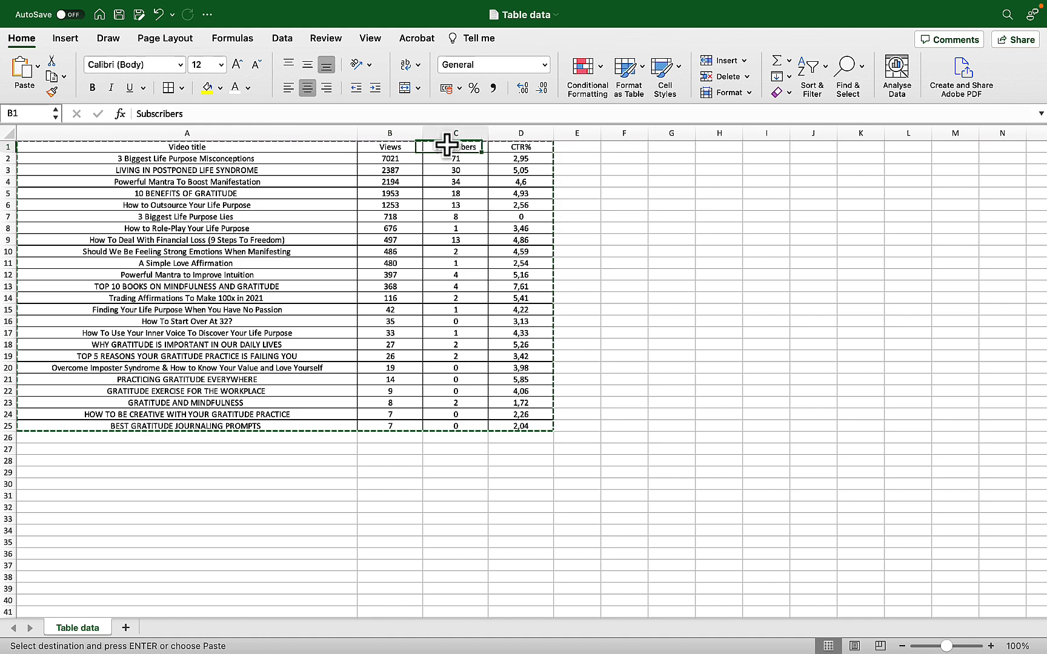
{"action": "left_click_drag", "start_coordinate": [328, 148], "coordinate": [512, 431]}
{"action": "mouse_move", "coordinate": [512, 642]}
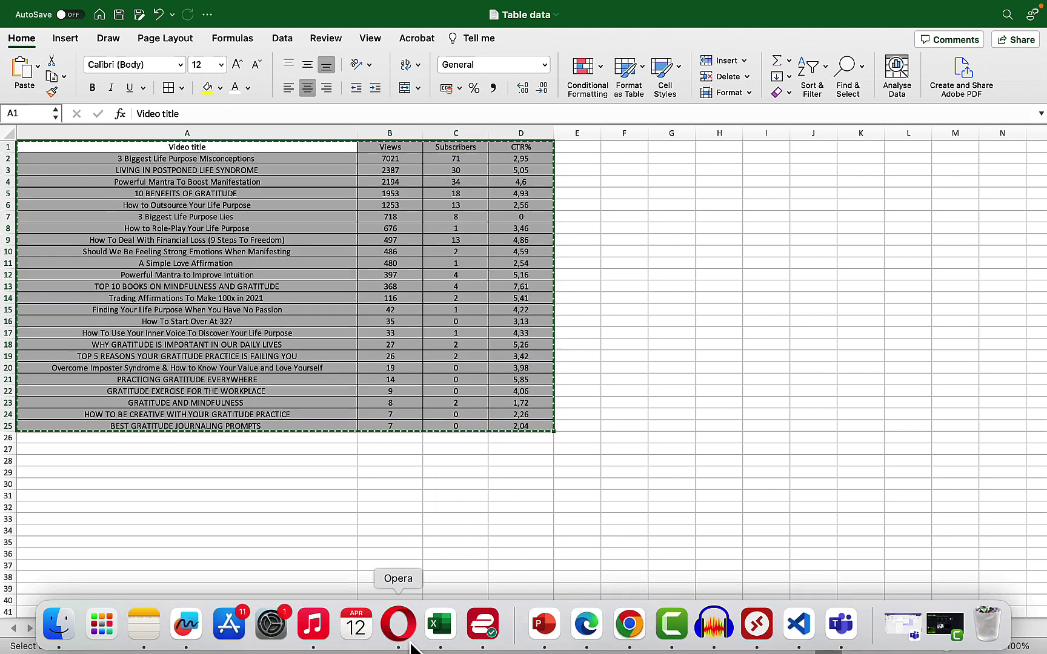
{"action": "left_click", "coordinate": [408, 640]}
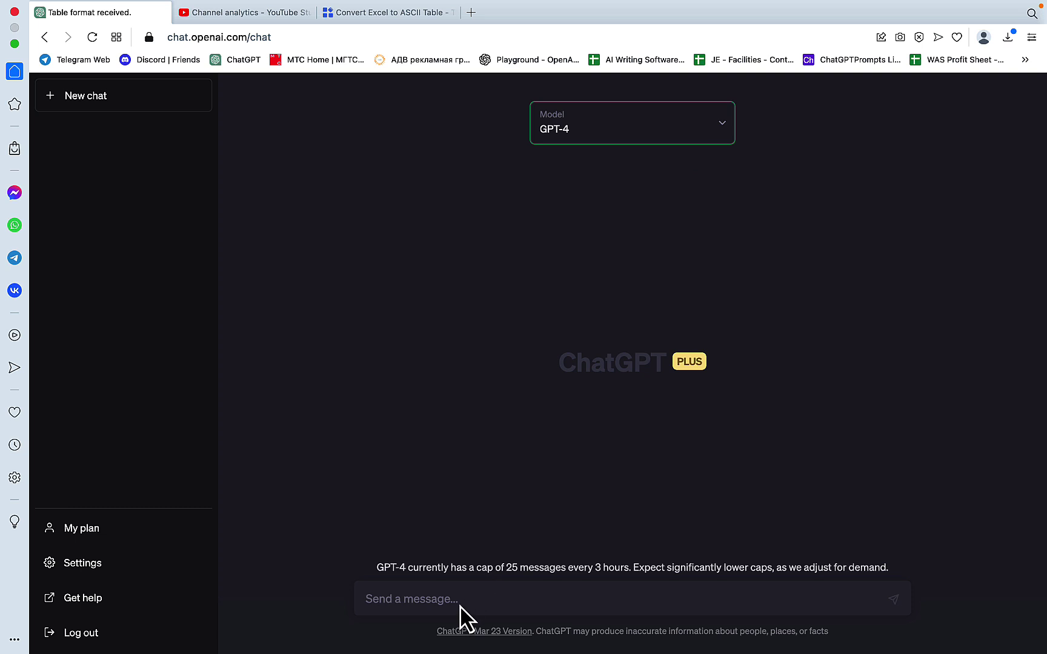
Tell GPT-4 to reply RECEIVED to pasted information, then send the copied video stats table
{"action": "left_click", "coordinate": [433, 600]}
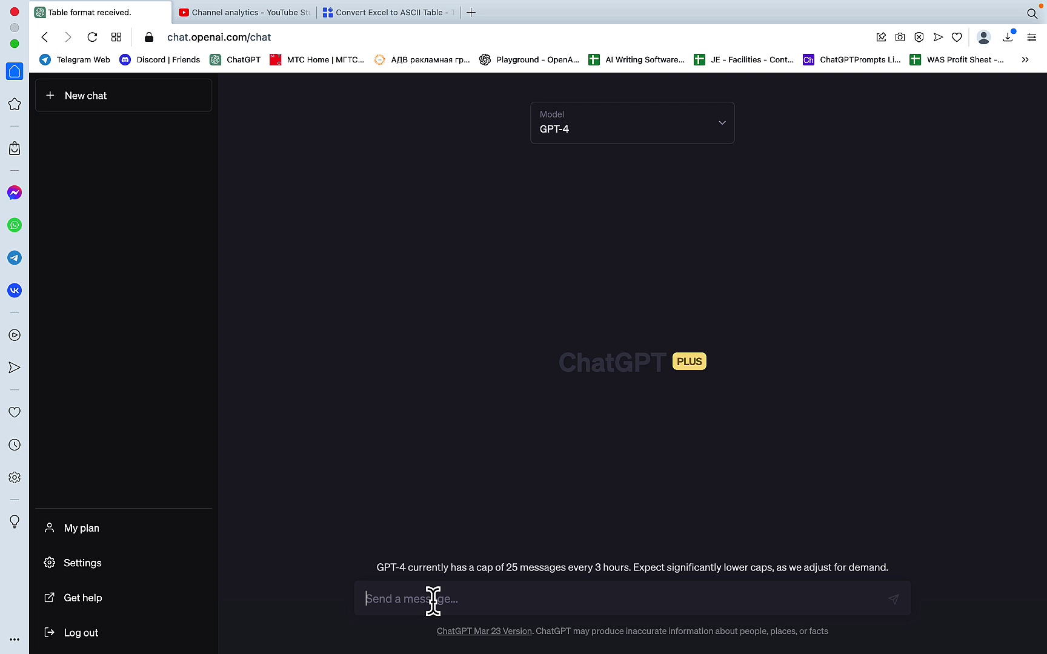
{"action": "type", "text": "'ll be pasting in information"}
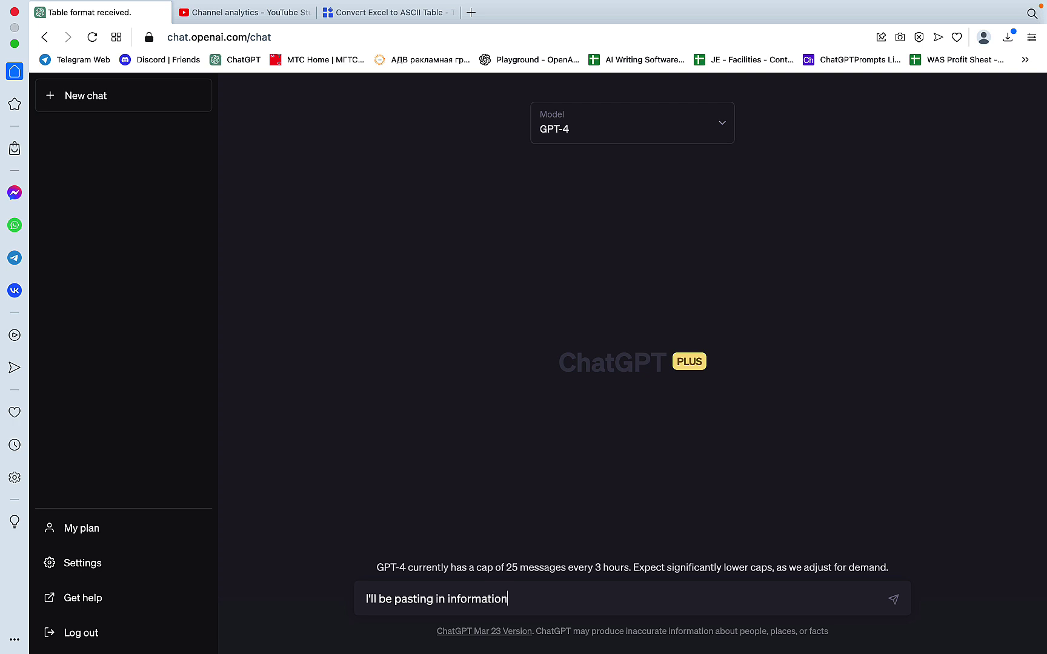
{"action": "type", "text": ", respond with RECEIVE"}
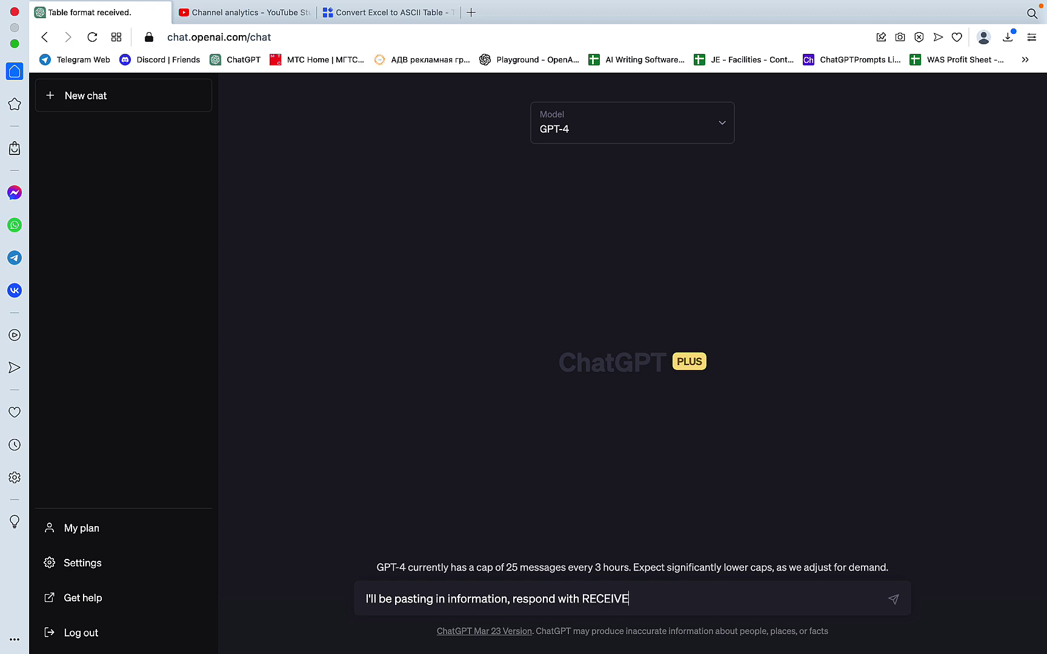
{"action": "type", "text": "D"}
{"action": "key", "text": "Return"}
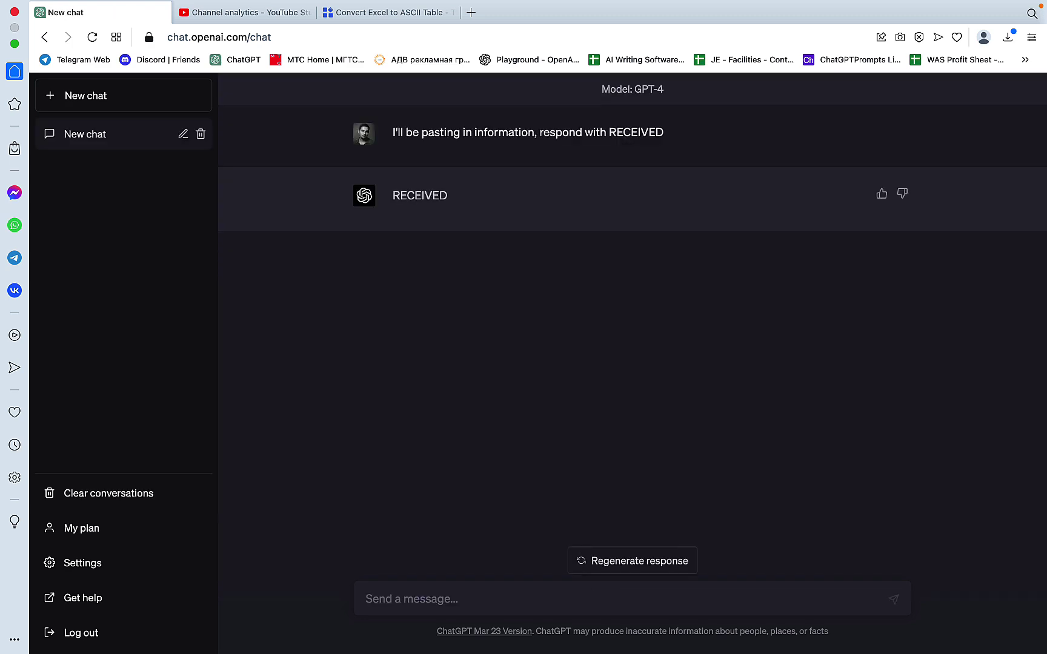
{"action": "key", "text": "super+v"}
{"action": "key", "text": "Return"}
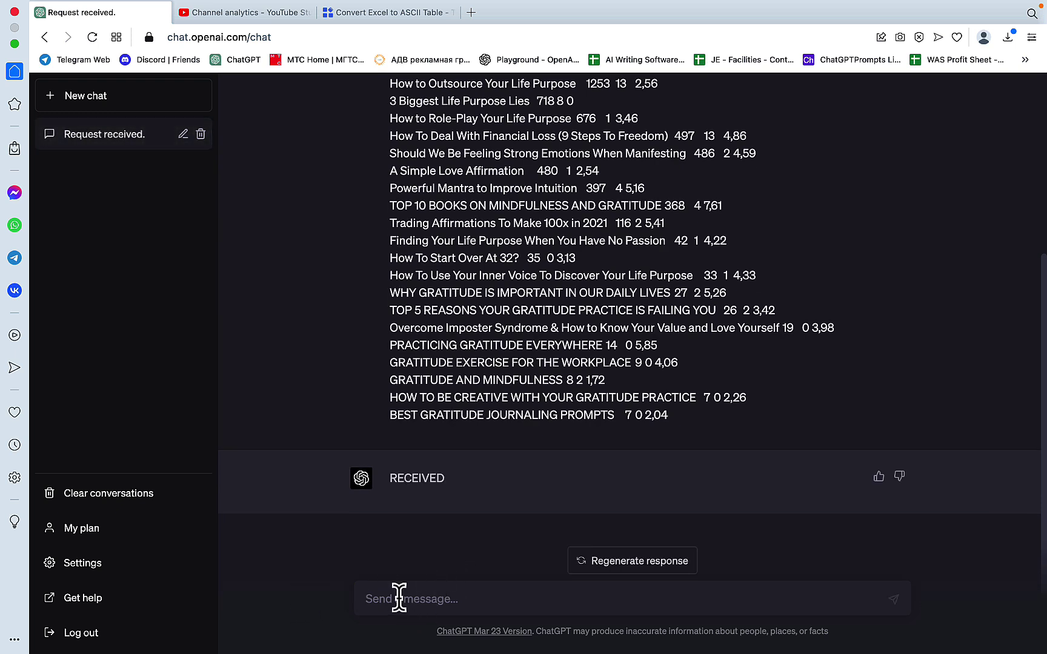
Request a markdown table grouping videos by most views, most subscribers, highest CTR% and lowest views/subscribers
{"action": "type", "text": "based on the information abo"}
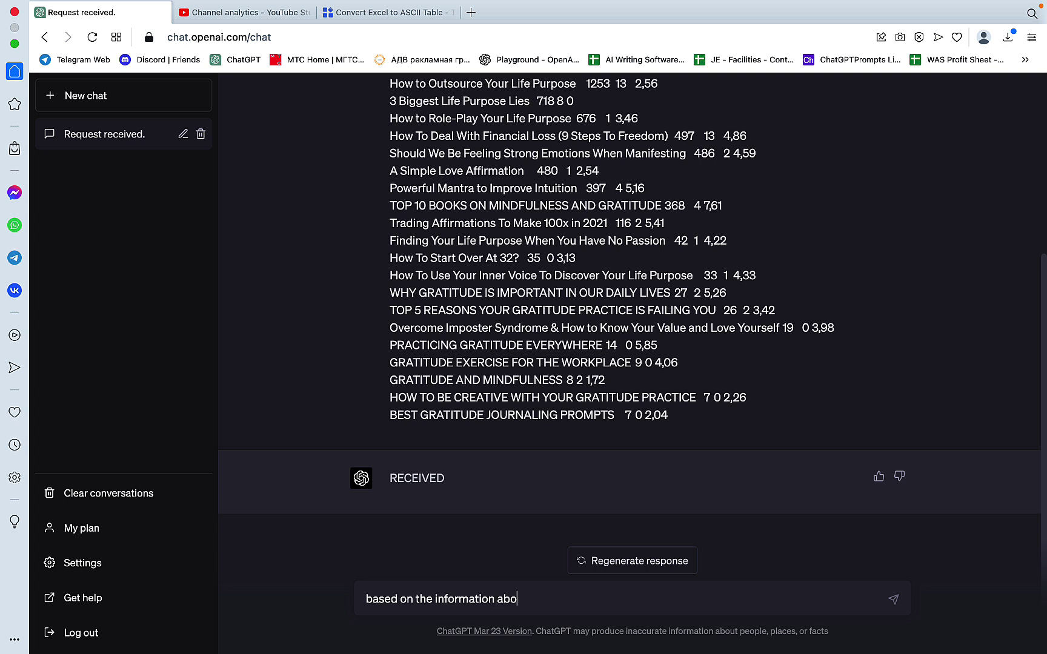
{"action": "type", "text": "ve, create a markdown "}
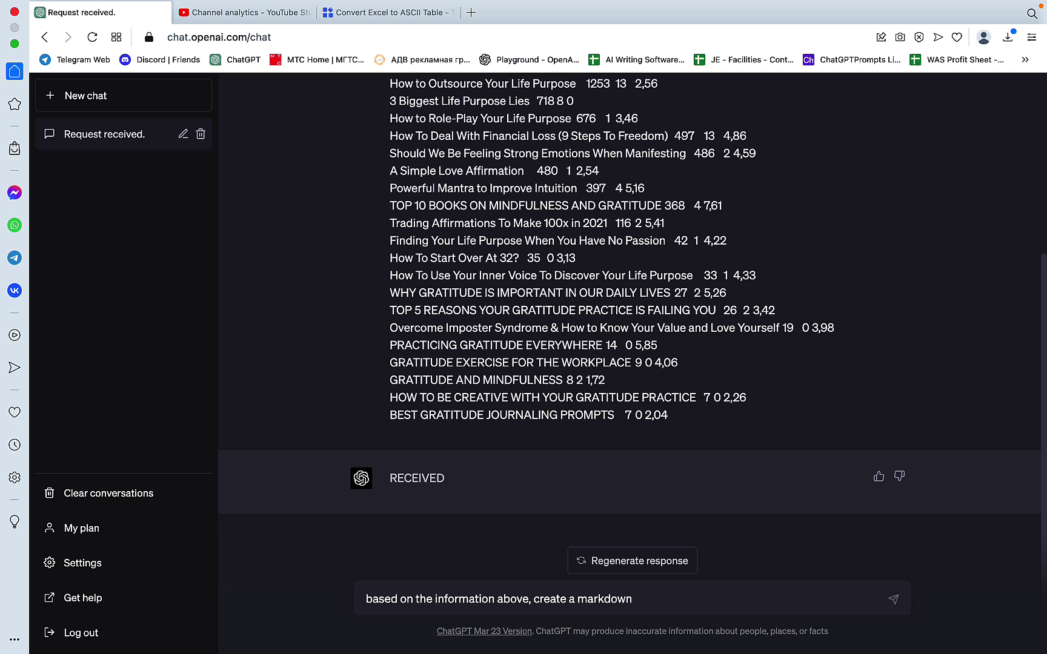
{"action": "type", "text": "table and split the"}
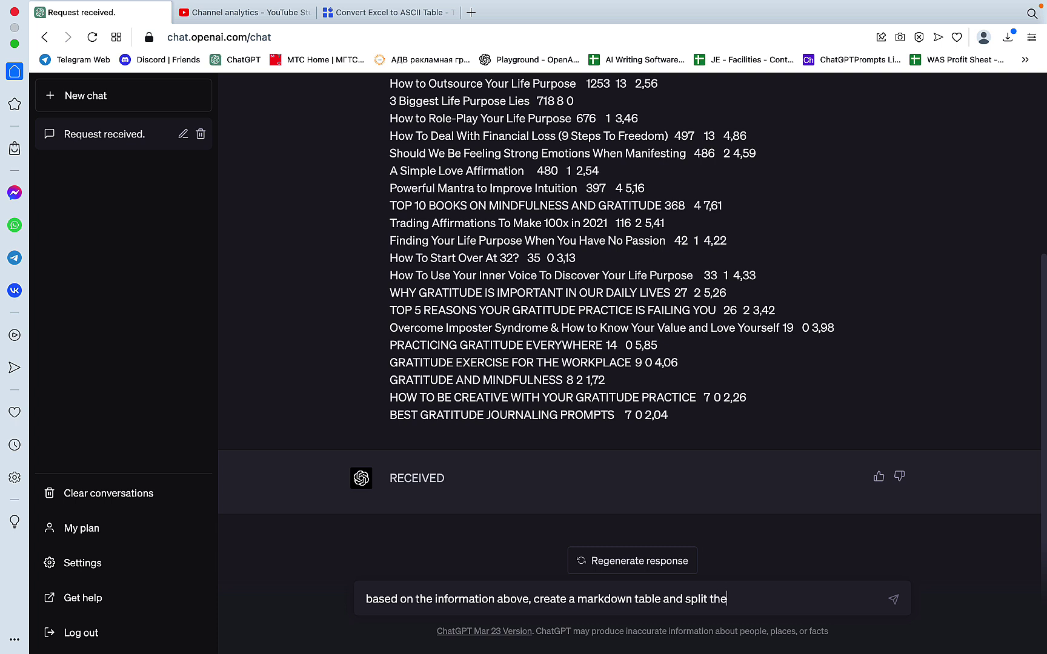
{"action": "type", "text": " informatiin into 4 "}
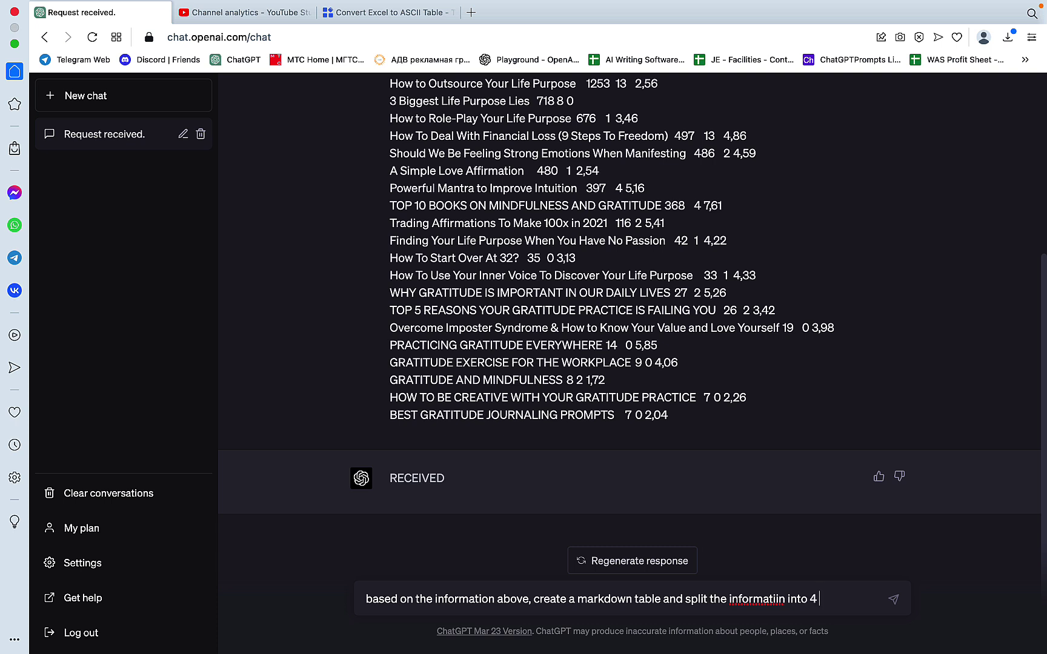
{"action": "type", "text": "groups: 1 - most virew"}
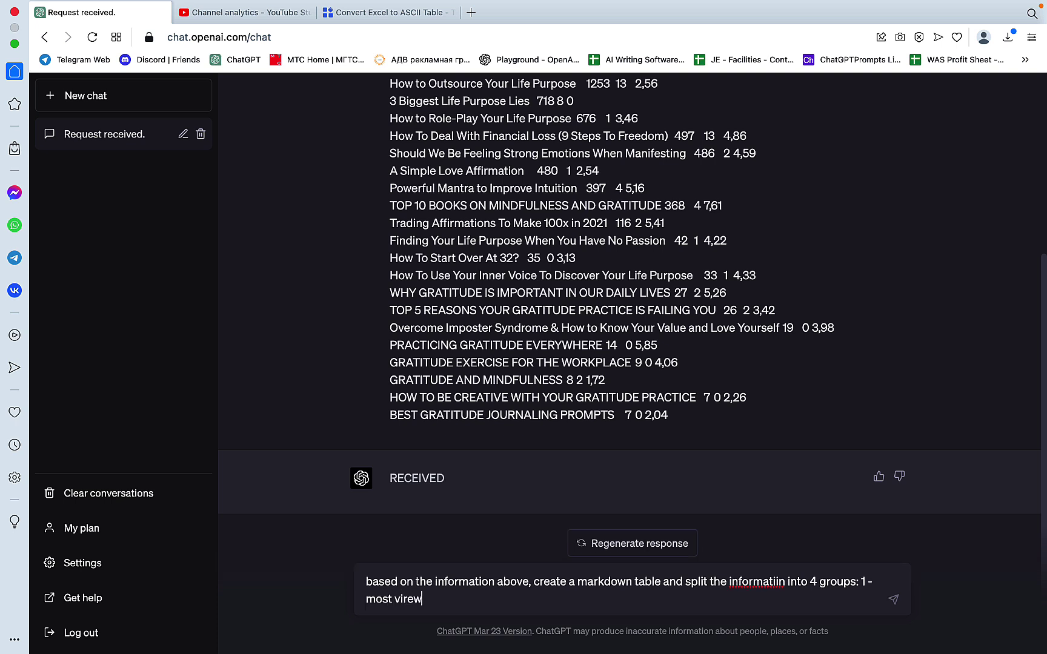
{"action": "key", "text": "BackSpace"}
{"action": "type", "text": "ews, 2 - most subscr"}
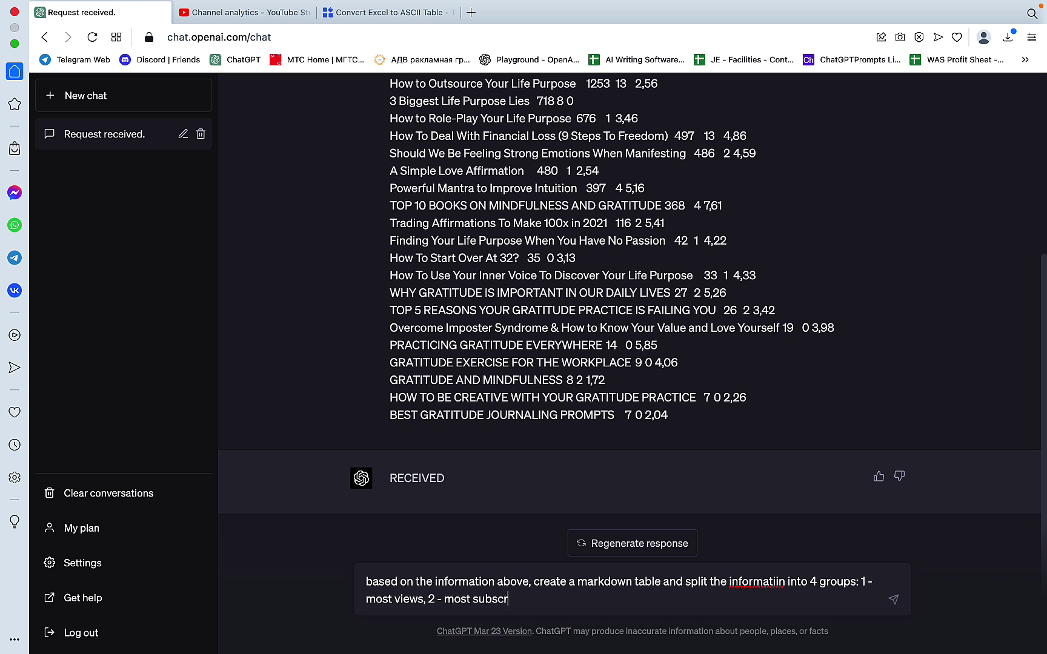
{"action": "type", "text": "ibers, 3"}
{"action": "type", "text": " - best"}
{"action": "type", "text": "highest C"}
{"action": "type", "text": "TR#"}
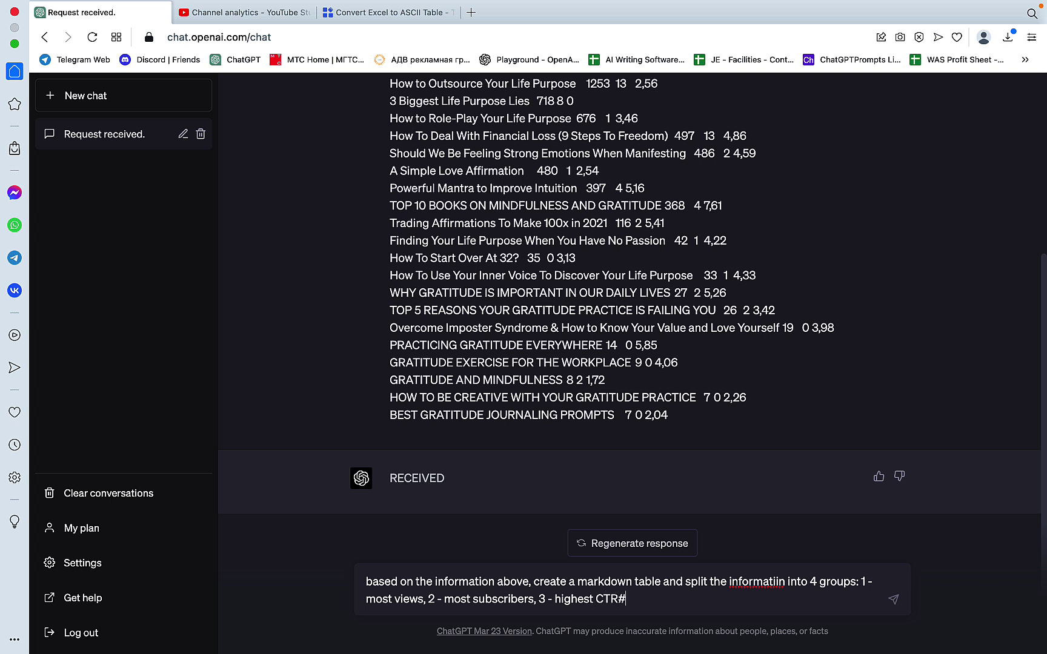
{"action": "type", "text": "%"}
{"action": "type", "text": ", 40 "}
{"action": "type", "text": "lowest"}
{"action": "type", "text": " view "}
{"action": "type", "text": " and s"}
{"action": "type", "text": "u"}
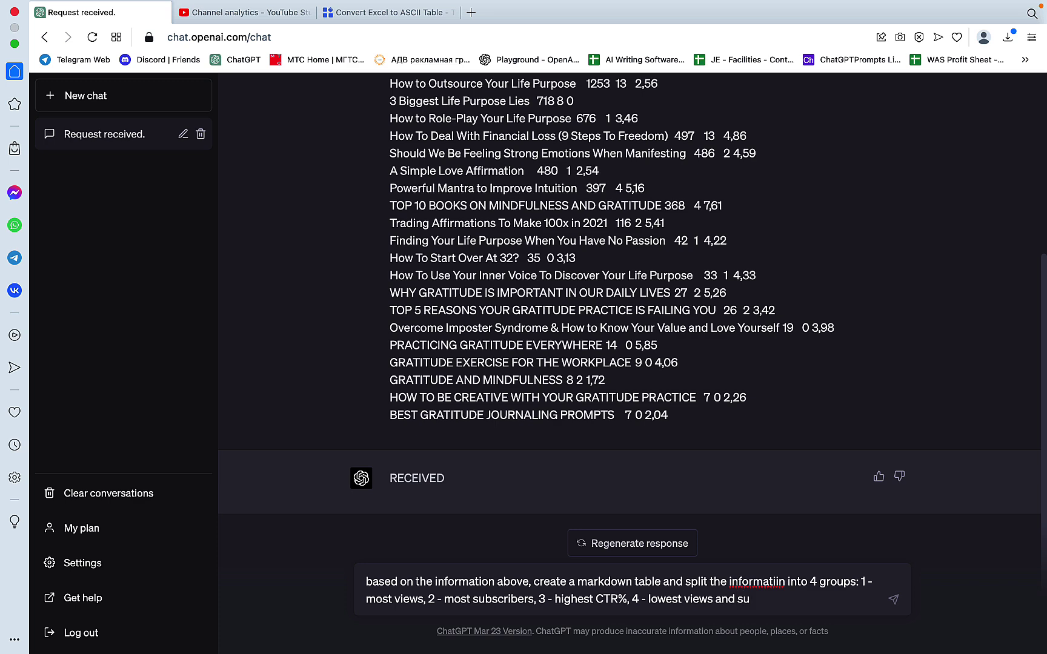
{"action": "type", "text": "bscribers"}
{"action": "key", "text": "Return"}
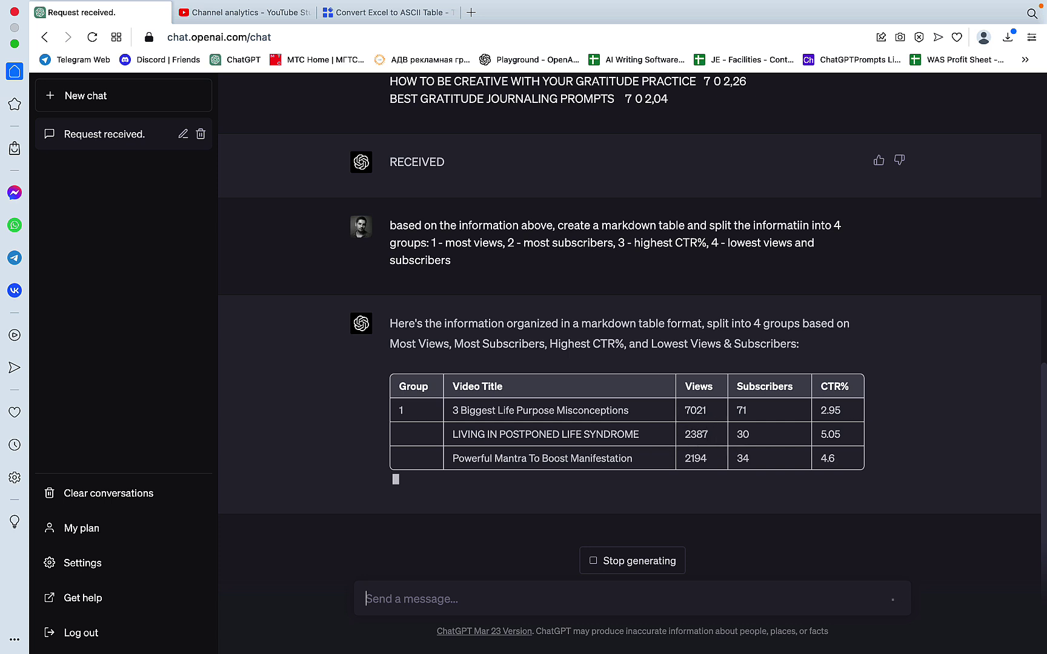
{"action": "left_click", "coordinate": [674, 627]}
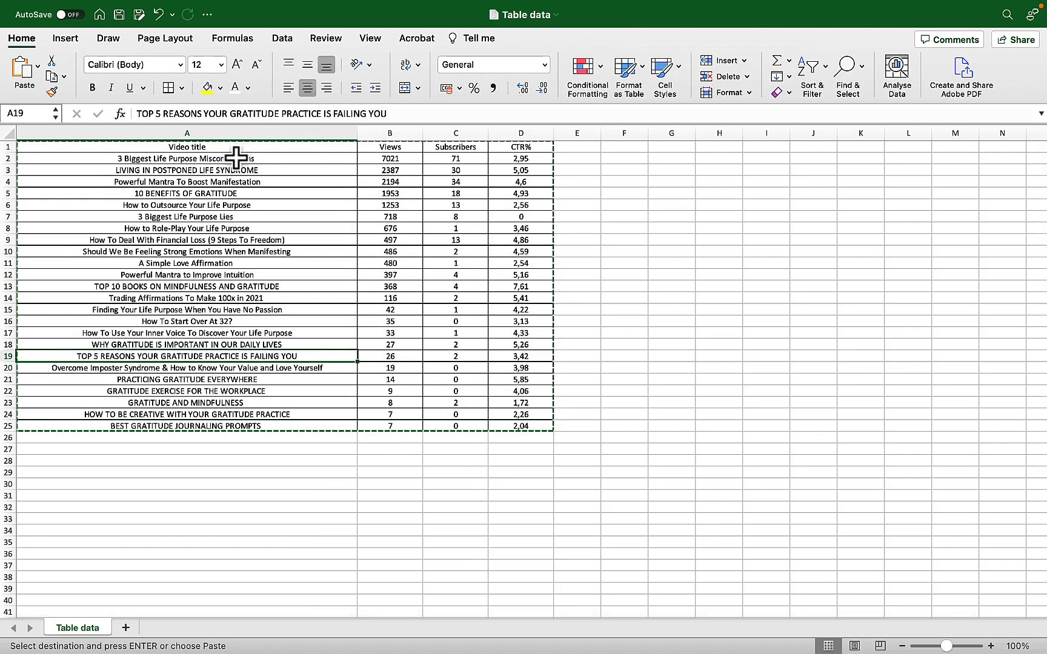
{"action": "left_click", "coordinate": [276, 158]}
{"action": "left_click", "coordinate": [390, 159]}
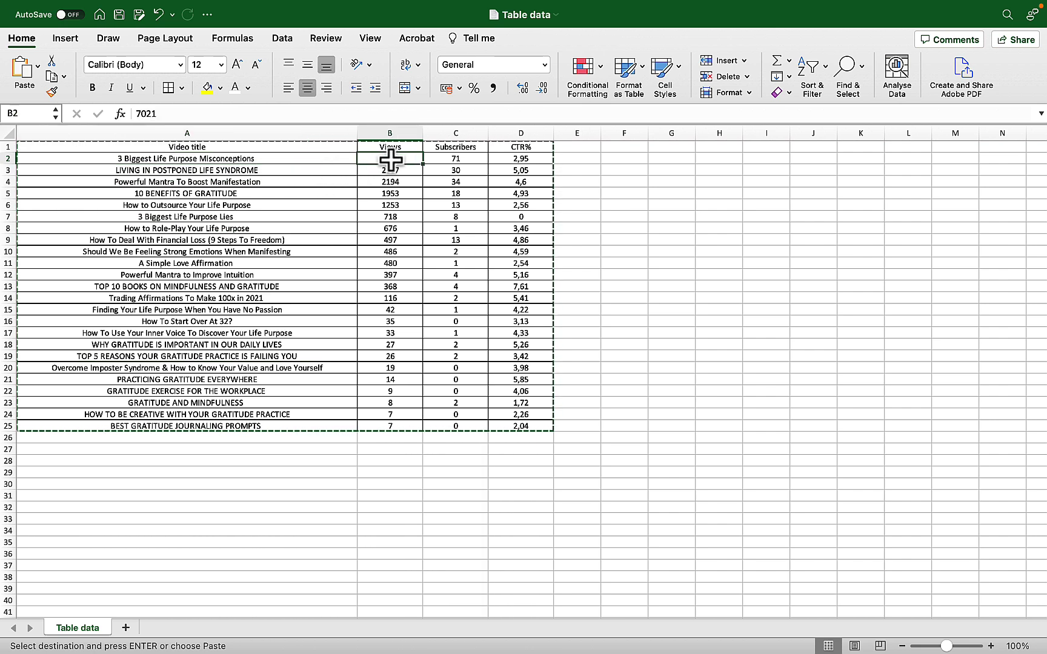
{"action": "left_click", "coordinate": [448, 159]}
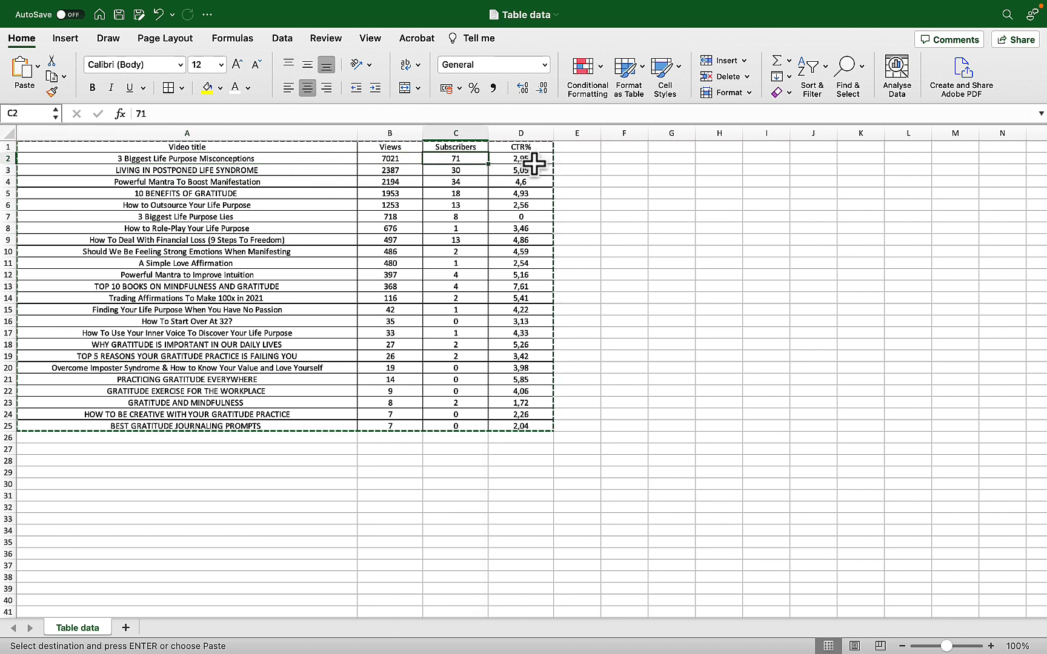
{"action": "left_click", "coordinate": [529, 160]}
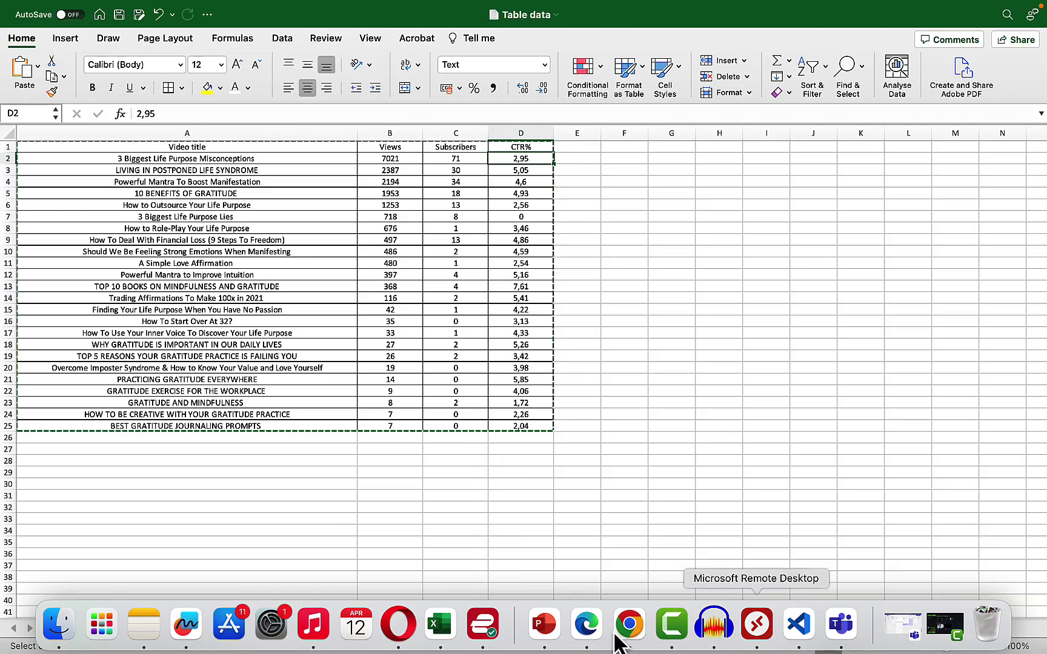
{"action": "left_click", "coordinate": [621, 633]}
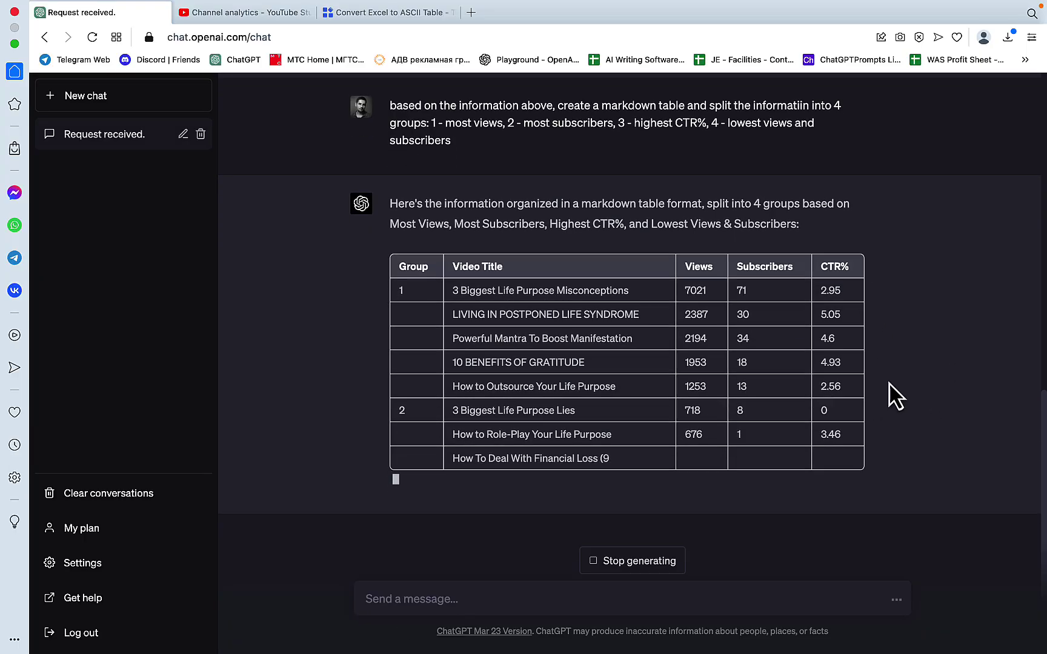
Check the TableConvert output, then review ChatGPT's four-group table as it completes through group 4
{"action": "left_click", "coordinate": [401, 28]}
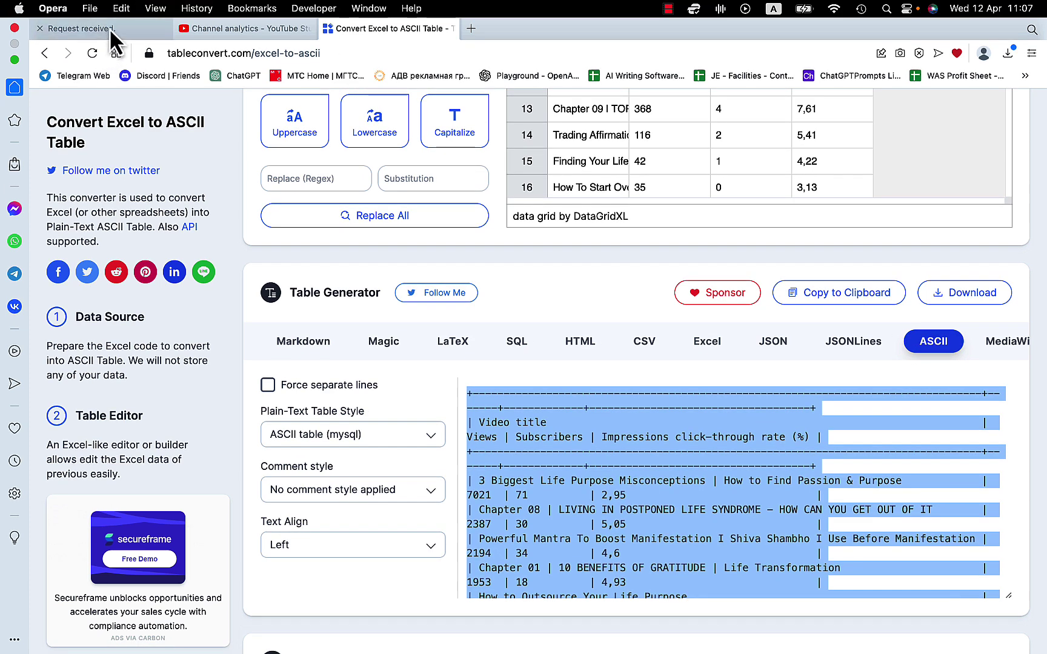
{"action": "left_click", "coordinate": [109, 27]}
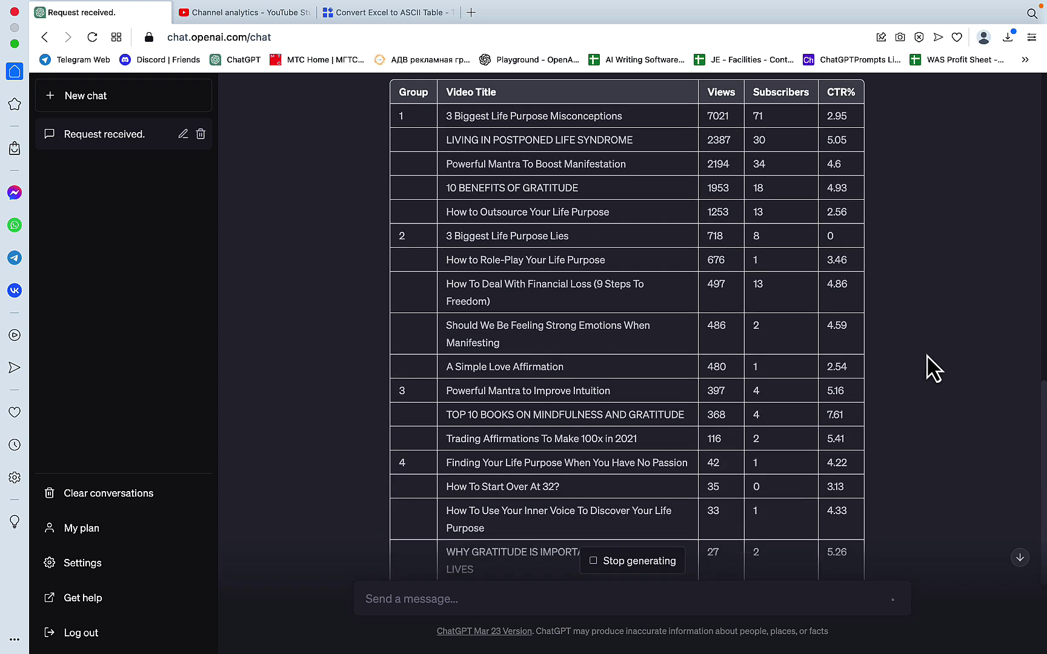
{"action": "scroll", "coordinate": [933, 368], "scroll_direction": "up", "scroll_amount": 4}
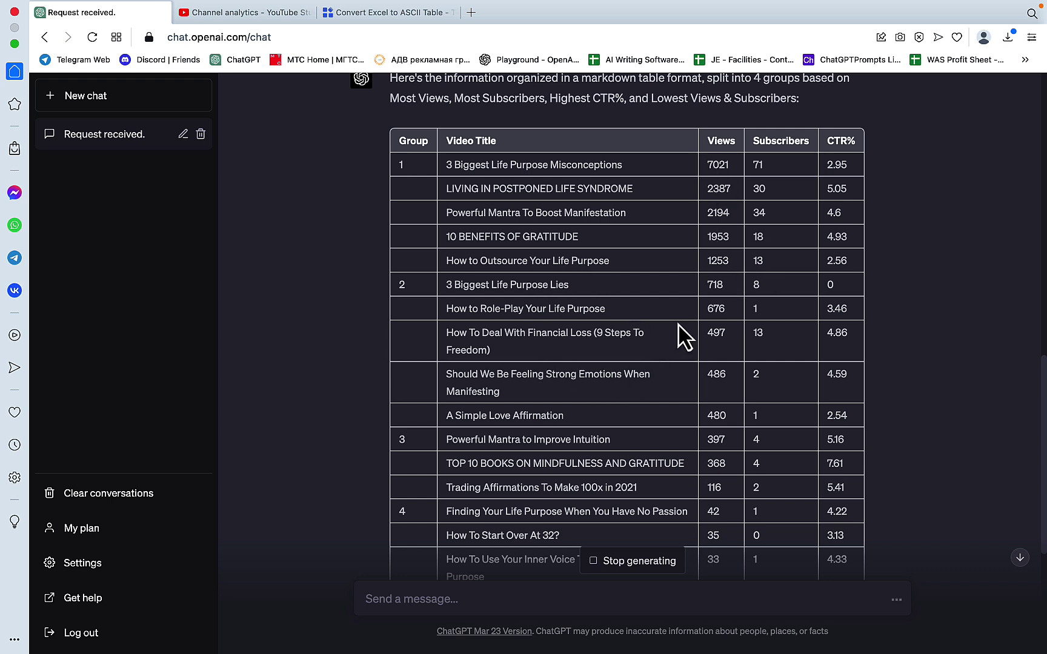
{"action": "scroll", "coordinate": [825, 350], "scroll_direction": "down", "scroll_amount": 5}
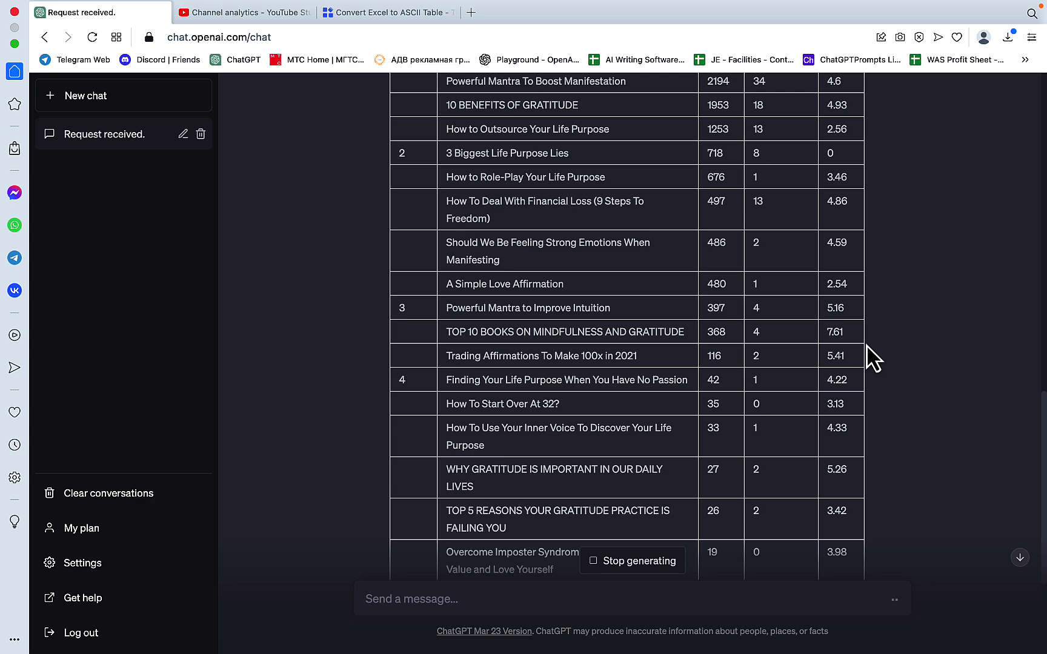
{"action": "scroll", "coordinate": [577, 398], "scroll_direction": "down", "scroll_amount": 5}
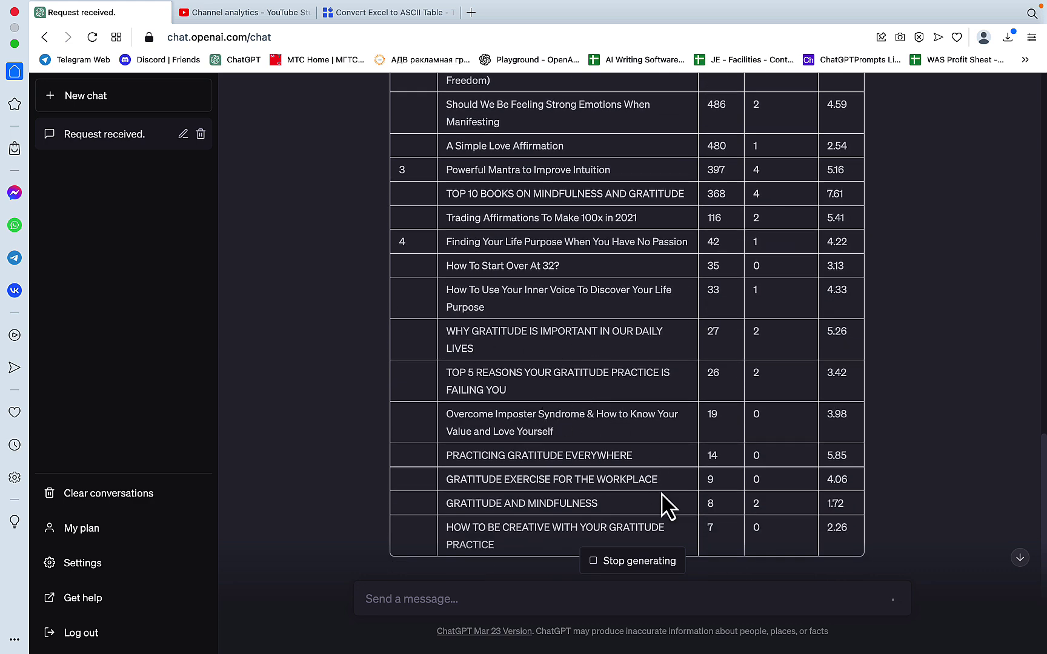
{"action": "scroll", "coordinate": [663, 501], "scroll_direction": "up", "scroll_amount": 5}
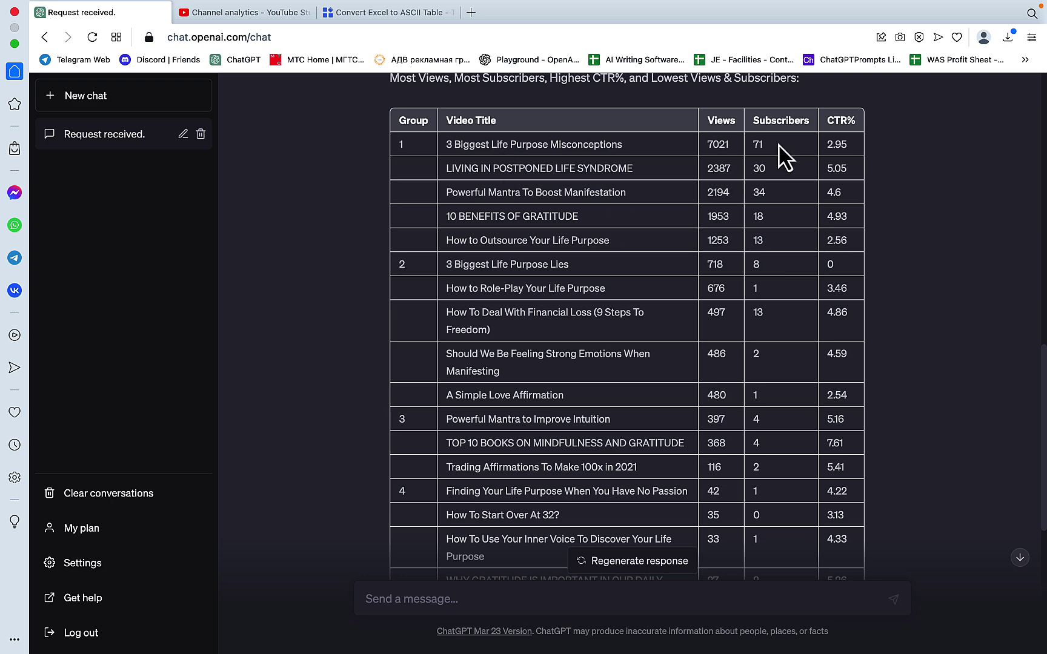
{"action": "scroll", "coordinate": [747, 306], "scroll_direction": "down", "scroll_amount": 3}
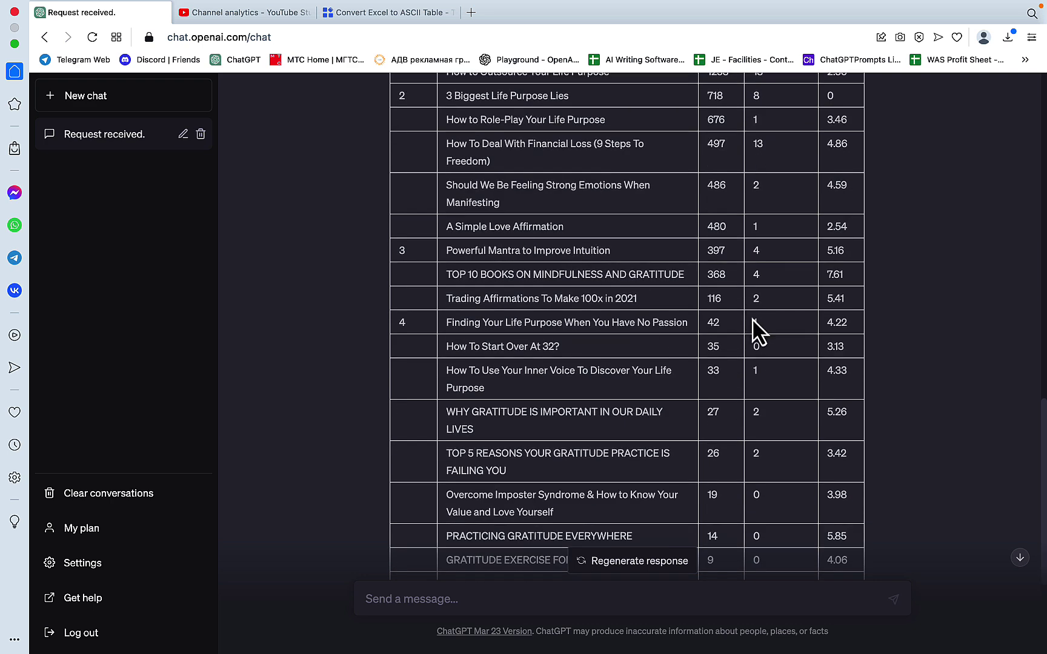
{"action": "scroll", "coordinate": [649, 447], "scroll_direction": "down", "scroll_amount": 1}
{"action": "scroll", "coordinate": [649, 447], "scroll_direction": "down", "scroll_amount": 3}
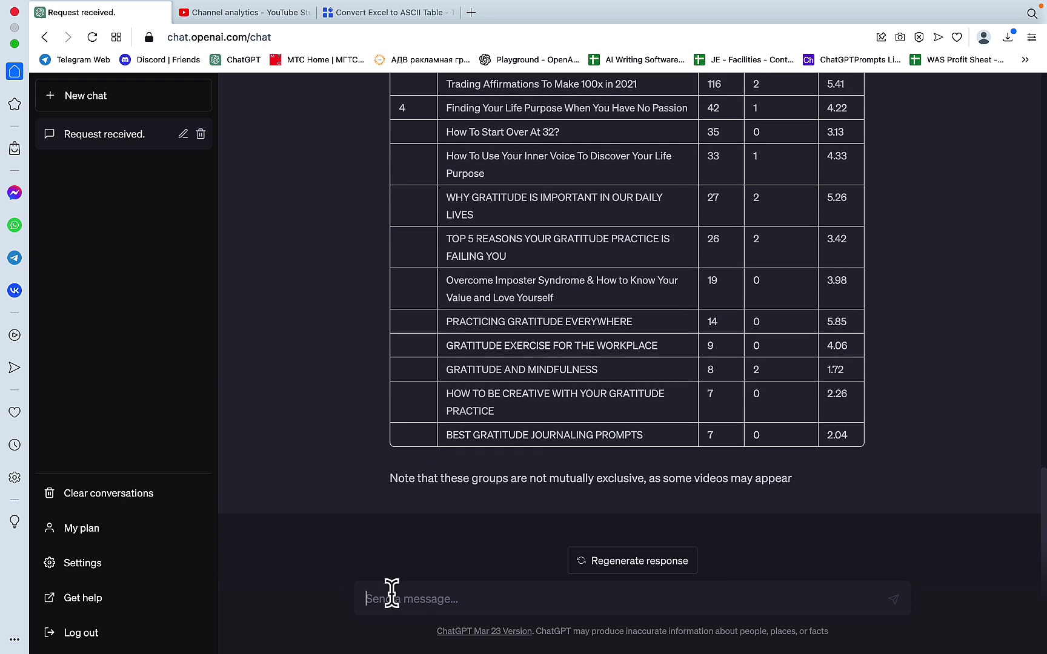
Ask ChatGPT for a semantic analysis of commonalities between videos within each group
{"action": "left_click", "coordinate": [390, 596]}
{"action": "type", "text": "based on the above table perfo"}
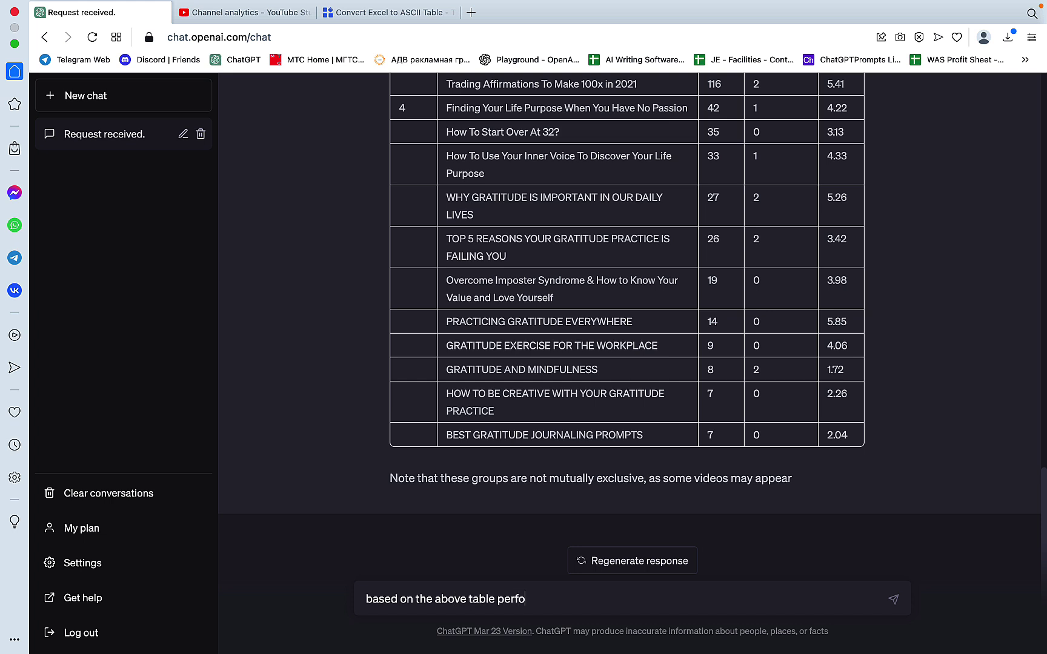
{"action": "type", "text": "rm a semantic analysis and find com"}
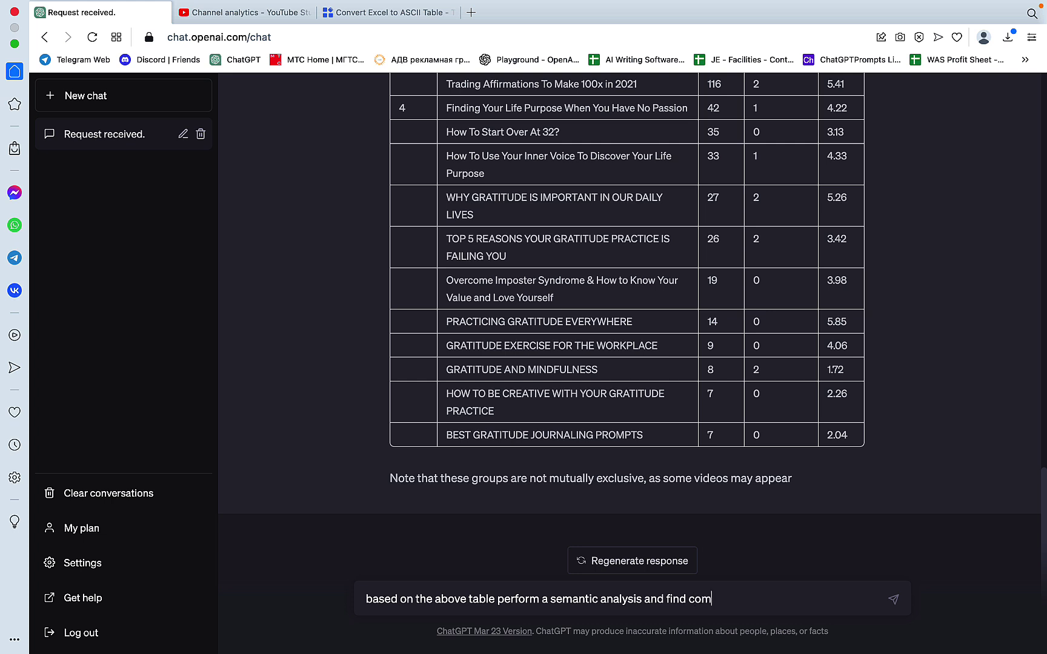
{"action": "type", "text": "monalities betweein the vide"}
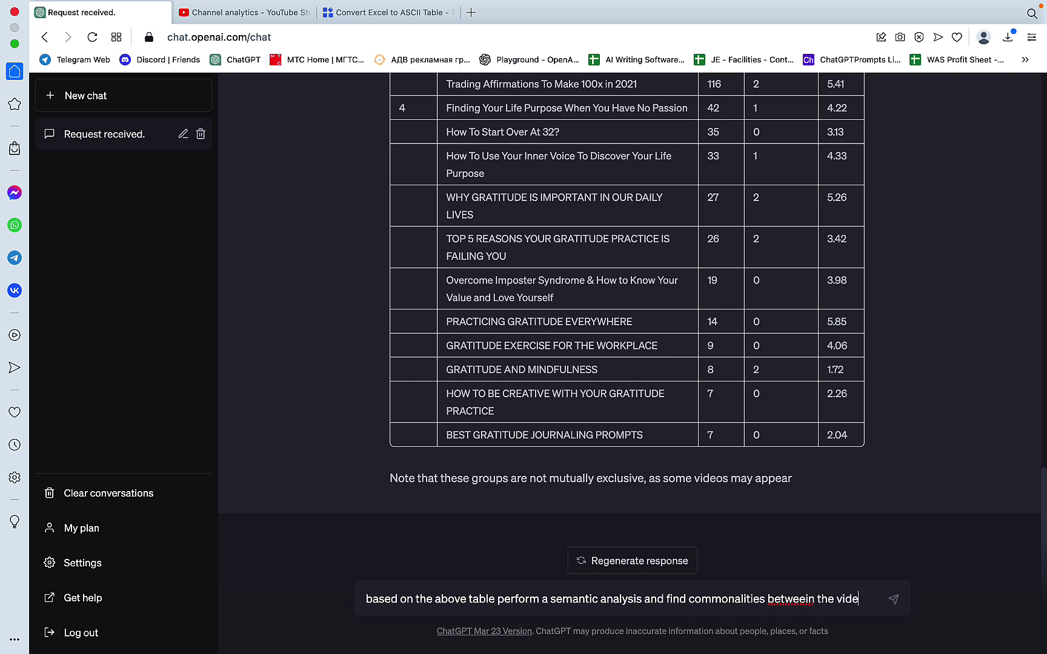
{"action": "type", "text": "hin the same groups"}
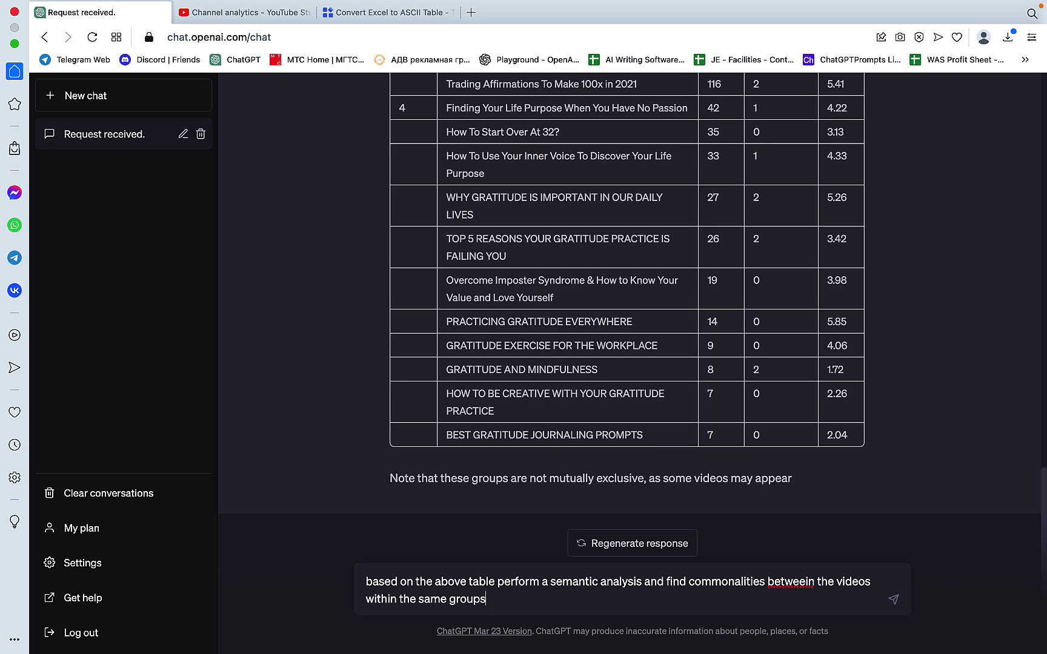
{"action": "key", "text": "Return"}
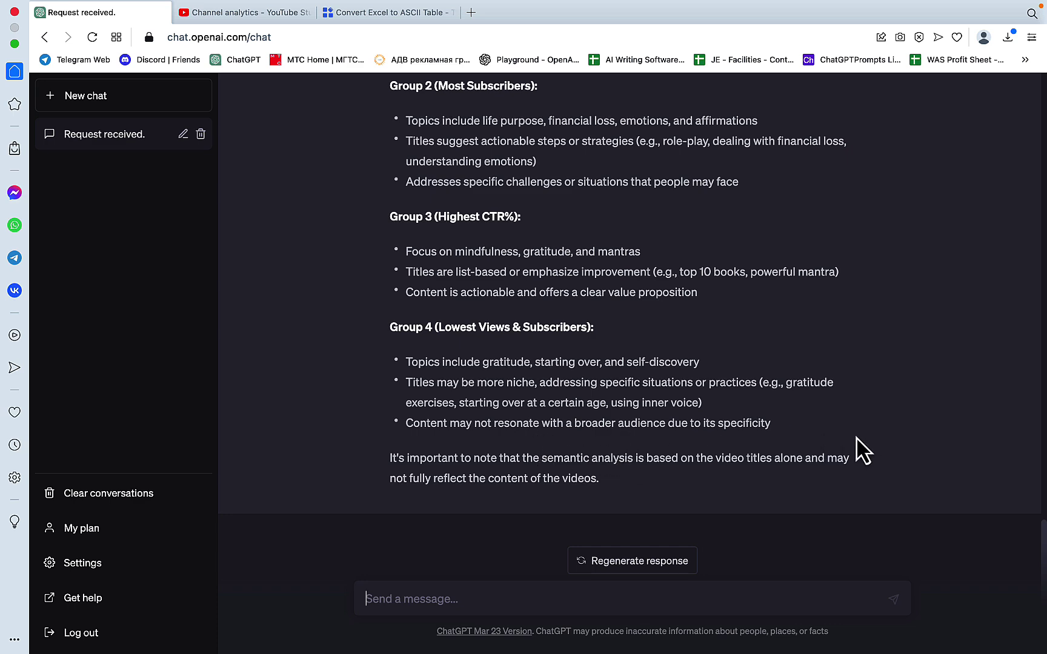
Scroll through the Group 1–4 shared themes, ending at group 4's niche gratitude and self-discovery topics
{"action": "scroll", "coordinate": [856, 437], "scroll_direction": "up", "scroll_amount": 5}
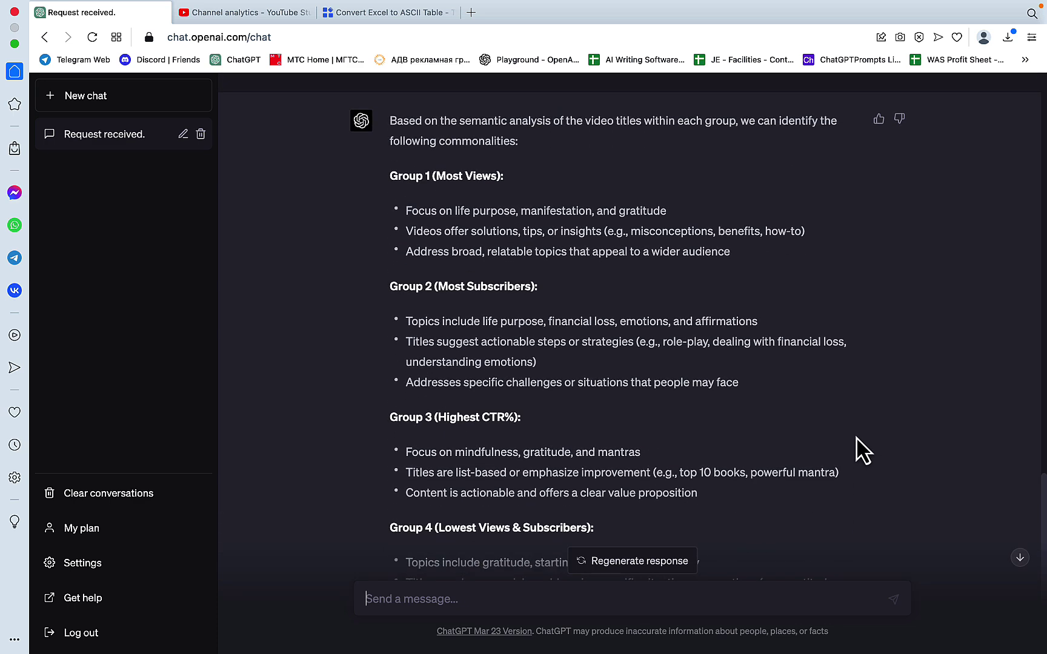
{"action": "scroll", "coordinate": [881, 336], "scroll_direction": "down", "scroll_amount": 1}
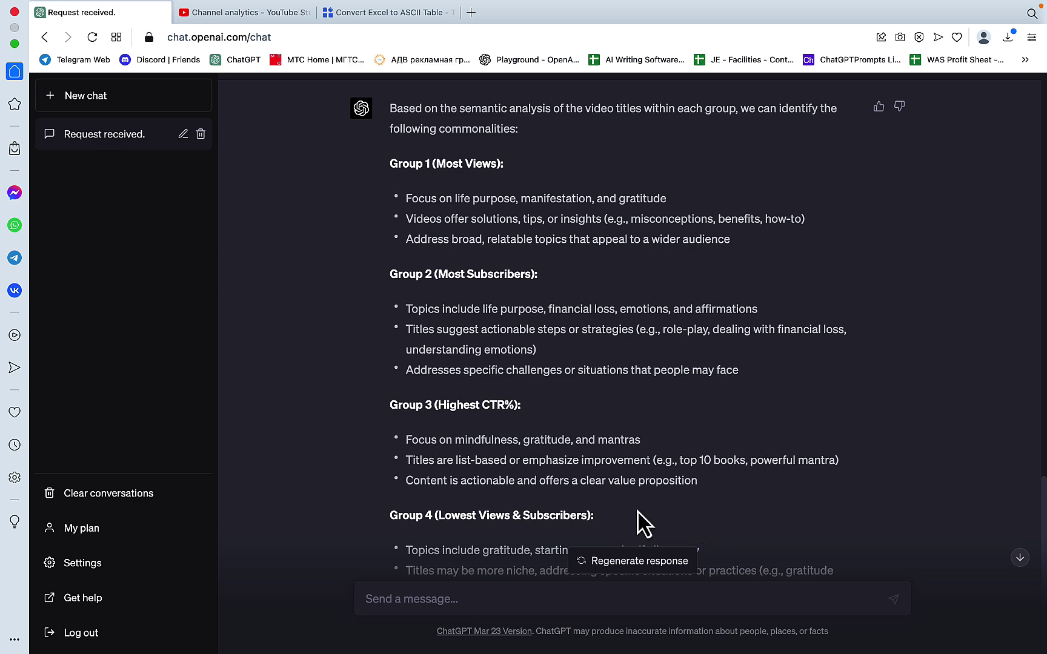
{"action": "scroll", "coordinate": [750, 331], "scroll_direction": "down", "scroll_amount": 3}
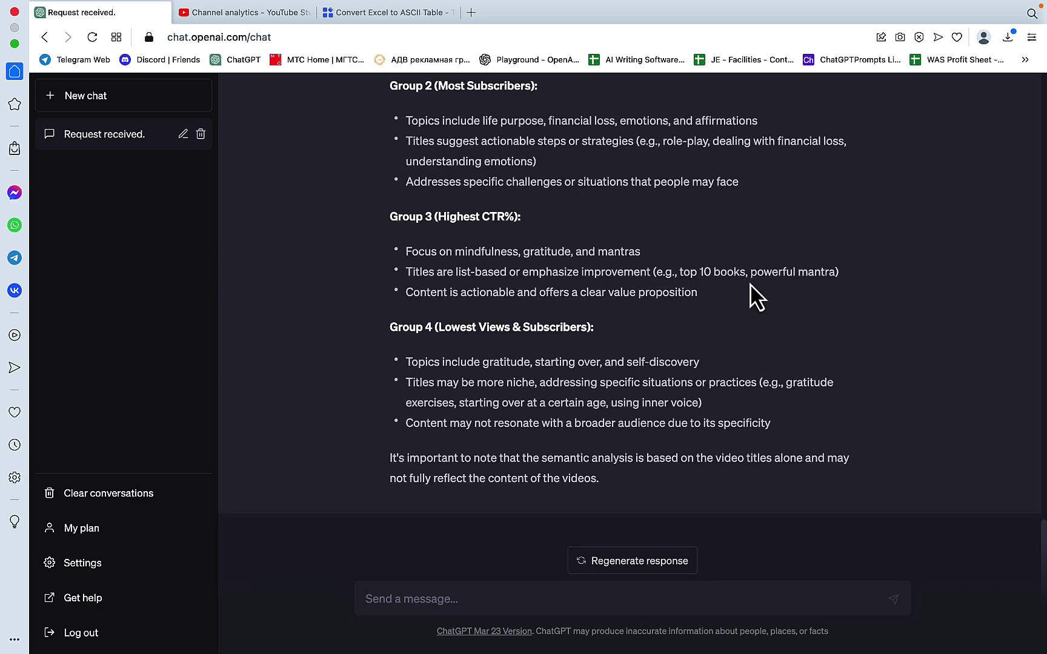
Ask ChatGPT, based on the analysis, to suggest the top-10 video ideas for most subscribers
{"action": "left_click", "coordinate": [431, 598]}
{"action": "type", "text": "bas"}
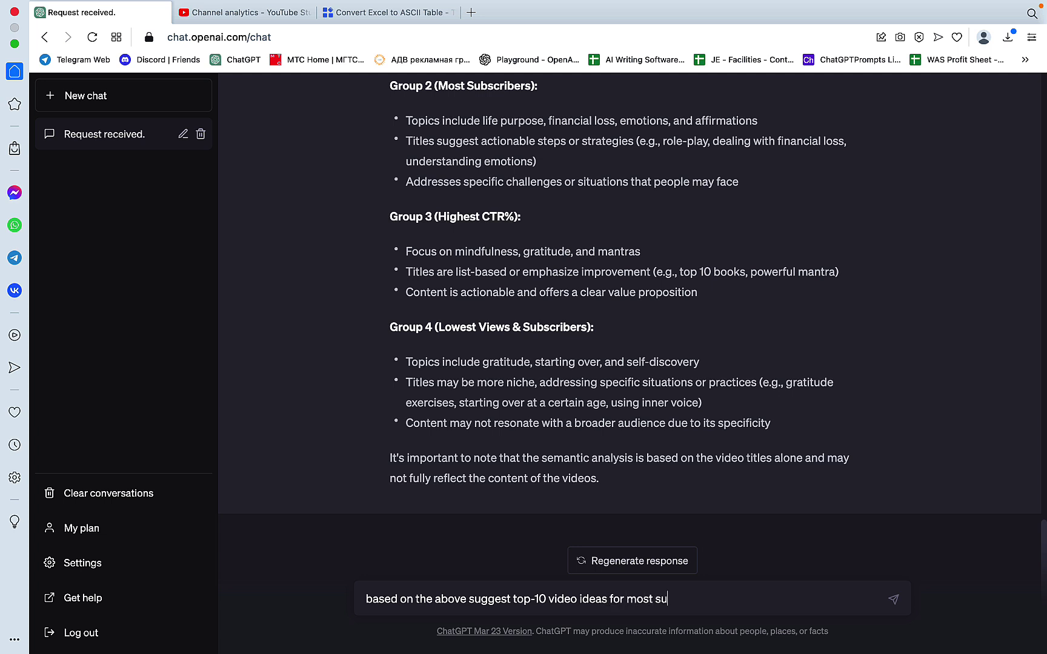
{"action": "type", "text": "scriber"}
{"action": "key", "text": "Return"}
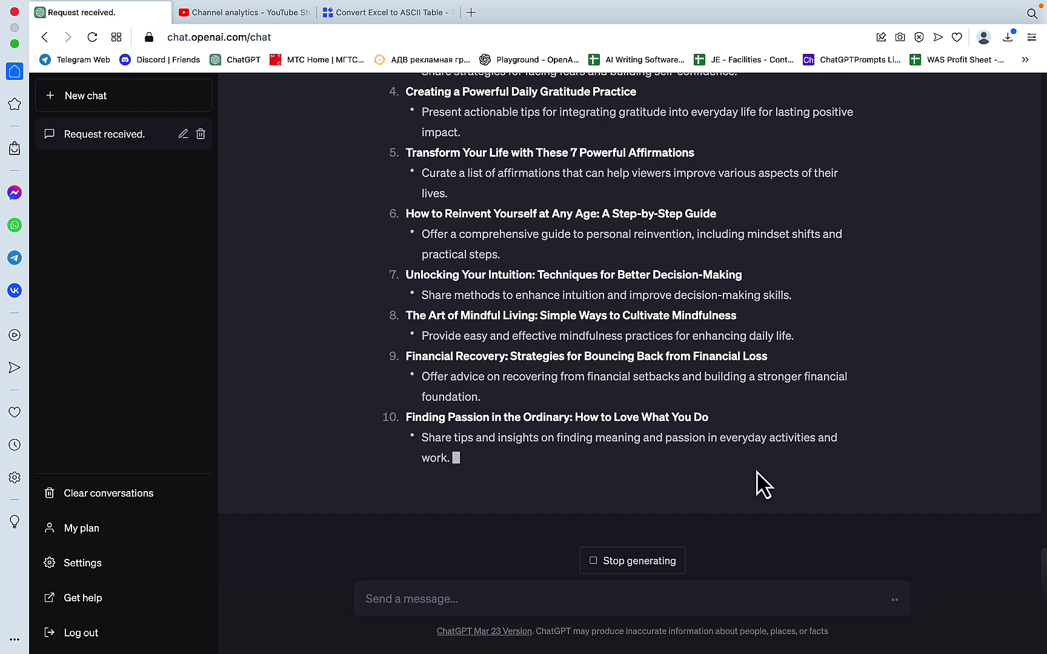
Check YouTube Studio, then scroll ChatGPT down to the finished ten-idea list and its summary
{"action": "scroll", "coordinate": [758, 473], "scroll_direction": "up", "scroll_amount": 20}
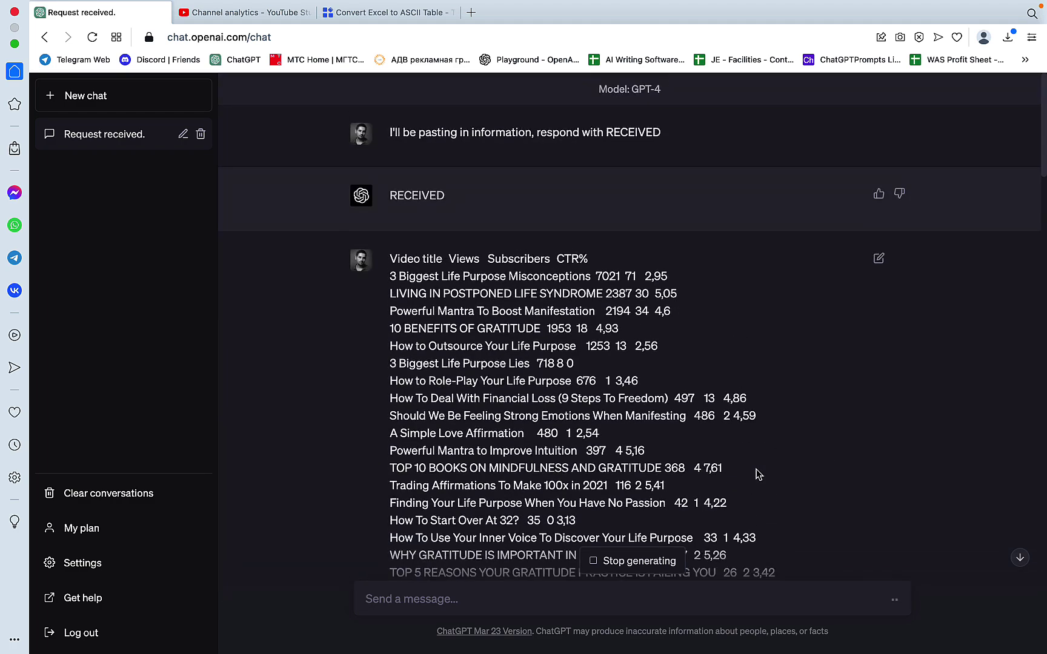
{"action": "left_click", "coordinate": [270, 13]}
{"action": "scroll", "coordinate": [451, 275], "scroll_direction": "down", "scroll_amount": 1}
{"action": "scroll", "coordinate": [451, 289], "scroll_direction": "down", "scroll_amount": 4}
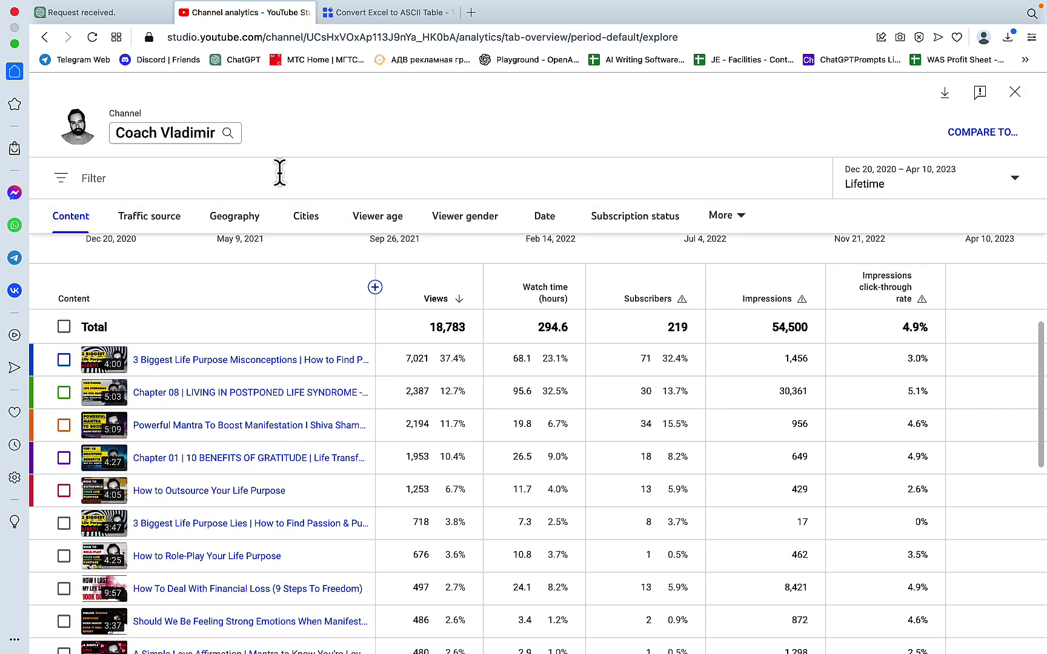
{"action": "key", "text": "ctrl+shift+Tab"}
{"action": "scroll", "coordinate": [461, 297], "scroll_direction": "down", "scroll_amount": 3}
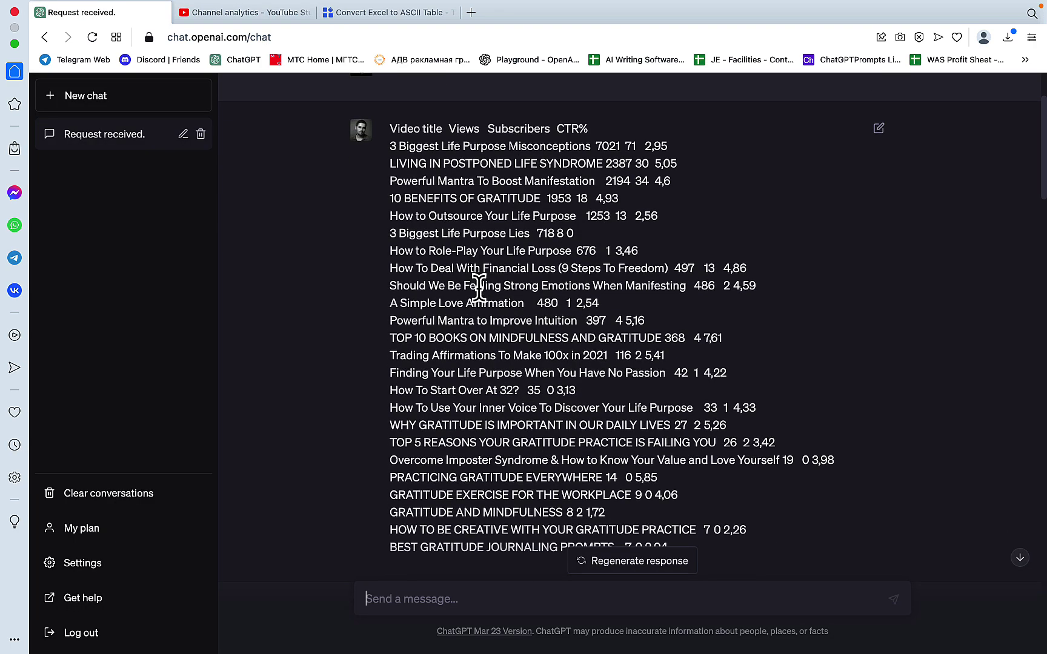
{"action": "scroll", "coordinate": [597, 216], "scroll_direction": "down", "scroll_amount": 10}
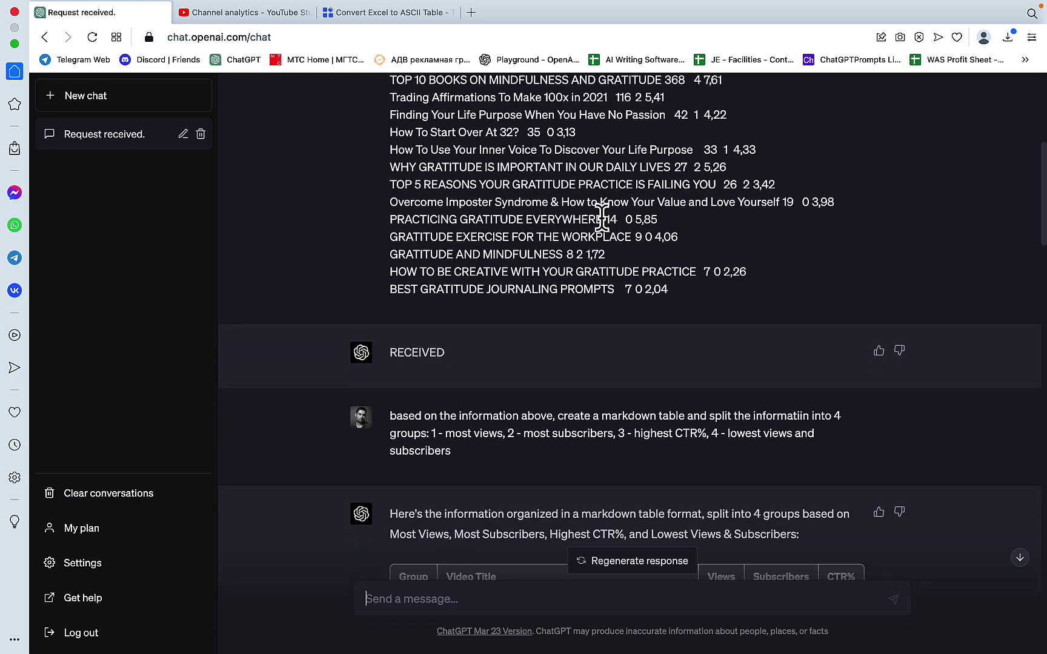
{"action": "scroll", "coordinate": [602, 216], "scroll_direction": "down", "scroll_amount": 3}
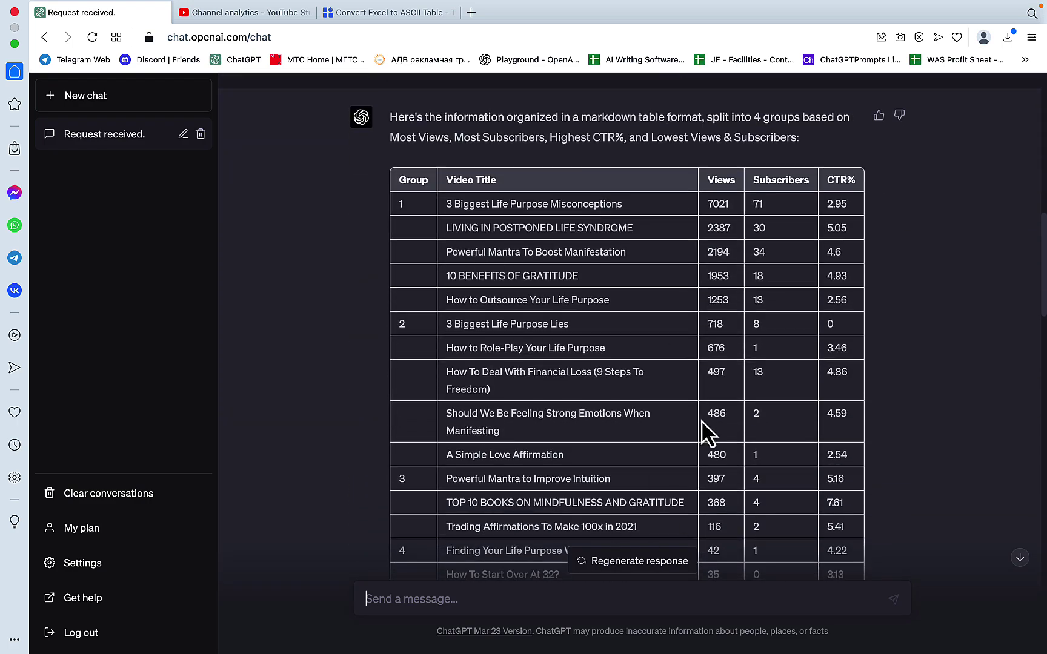
{"action": "scroll", "coordinate": [708, 433], "scroll_direction": "down", "scroll_amount": 15}
{"action": "scroll", "coordinate": [703, 431], "scroll_direction": "down", "scroll_amount": 5}
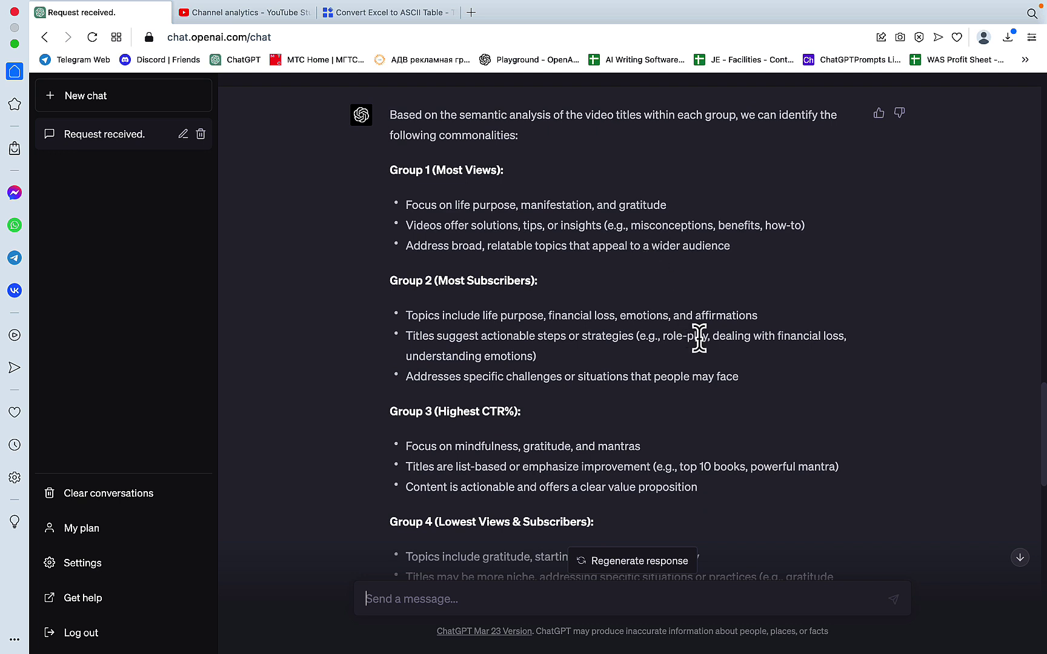
{"action": "scroll", "coordinate": [733, 300], "scroll_direction": "down", "scroll_amount": 5}
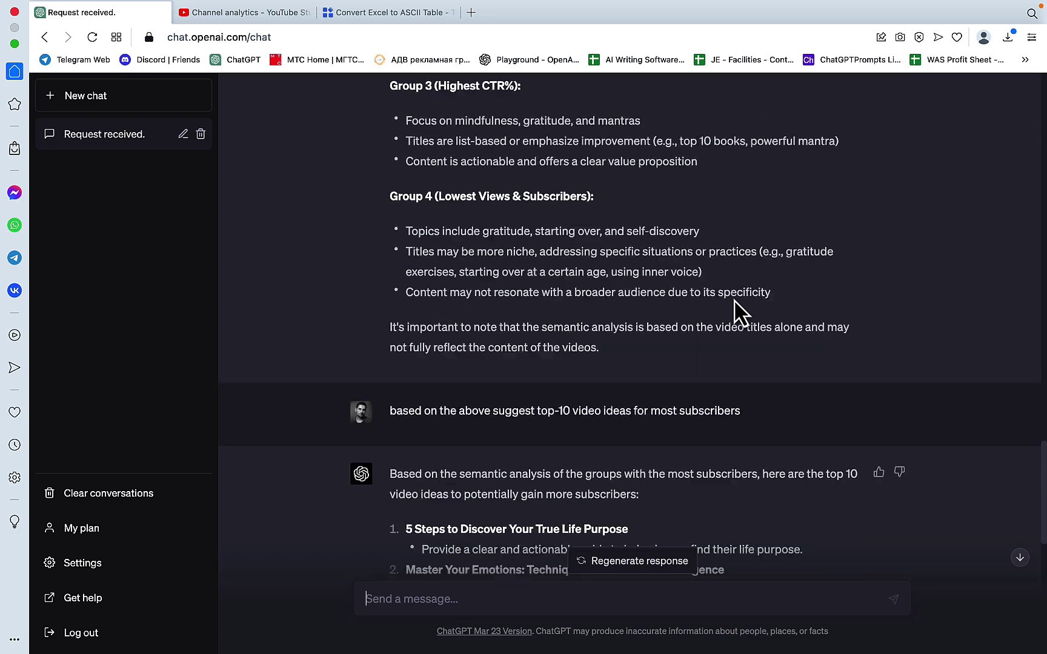
{"action": "scroll", "coordinate": [736, 312], "scroll_direction": "down", "scroll_amount": 4}
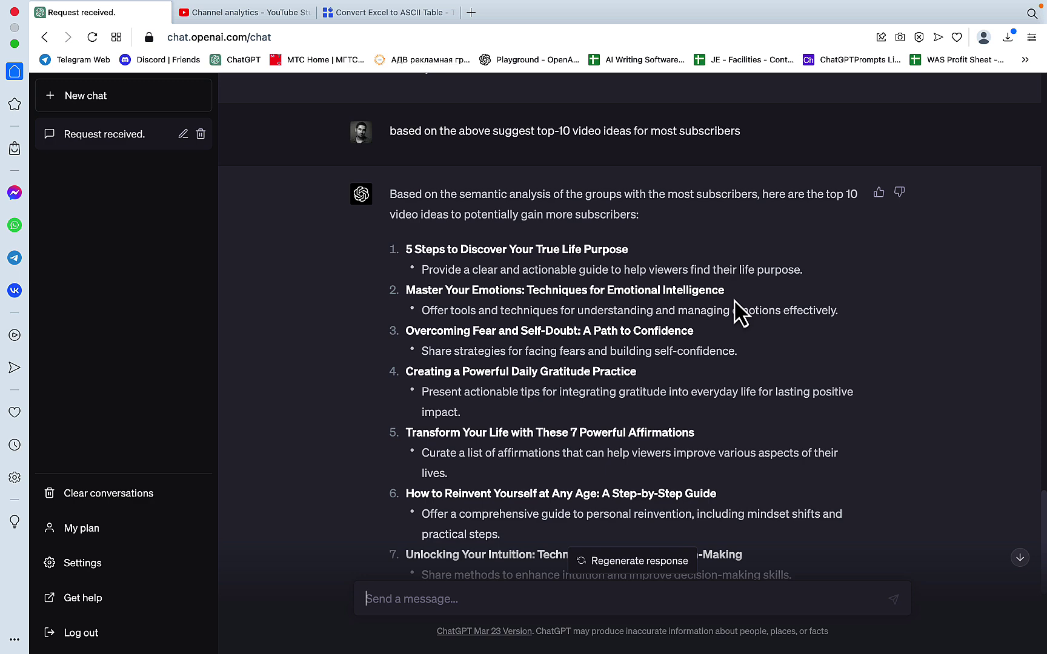
{"action": "scroll", "coordinate": [735, 306], "scroll_direction": "down", "scroll_amount": 2}
{"action": "scroll", "coordinate": [734, 299], "scroll_direction": "down", "scroll_amount": 3}
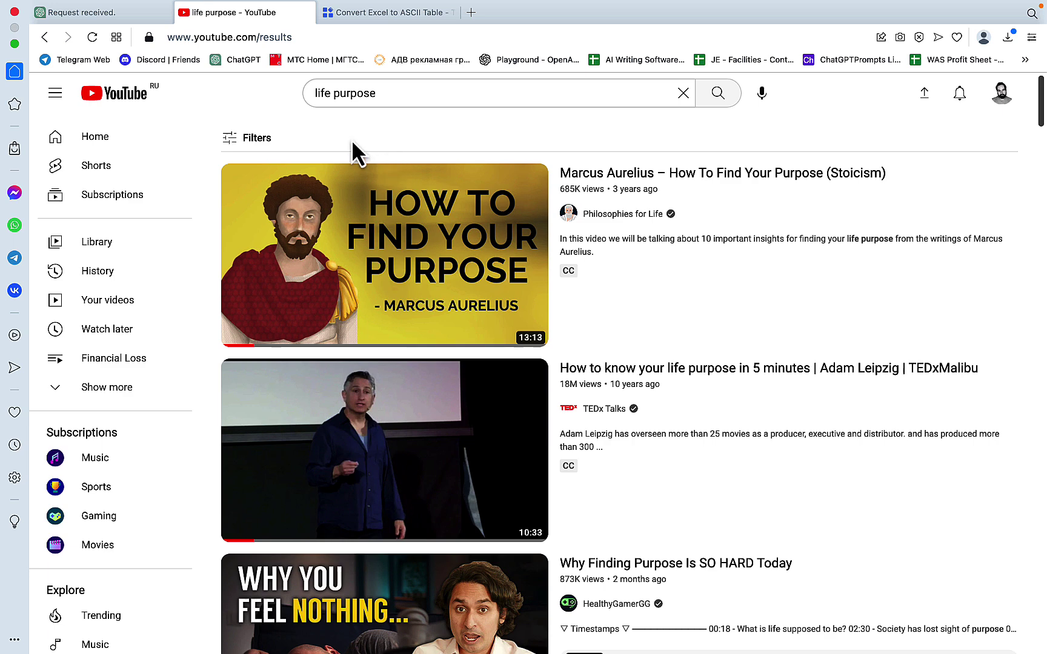
Replace the 'life purpose' YouTube search with a search for manifestation videos
{"action": "left_click", "coordinate": [308, 93]}
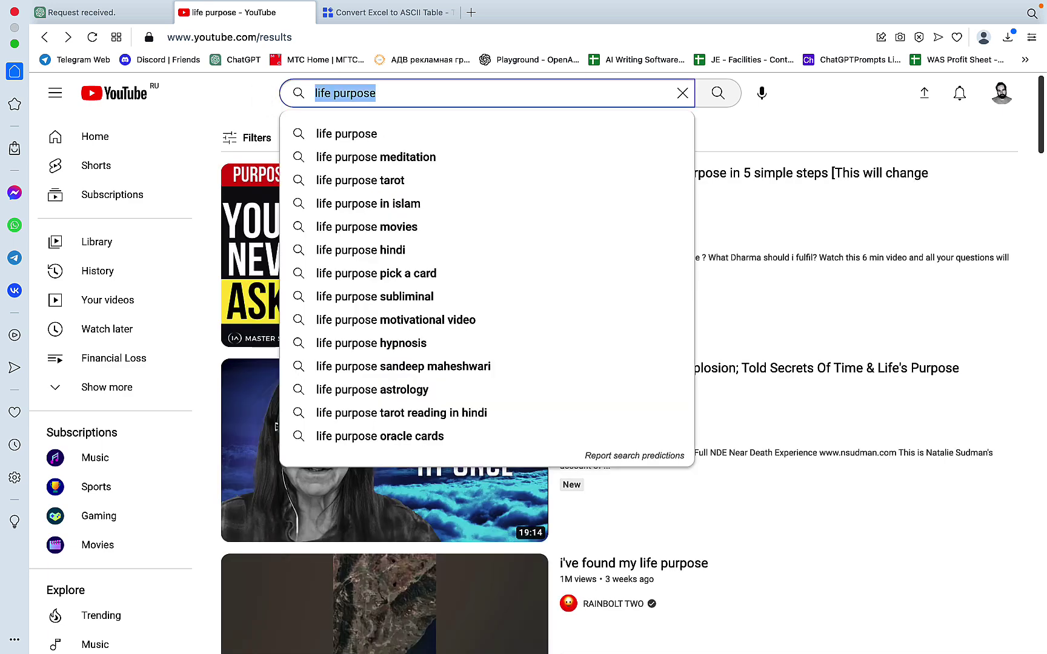
{"action": "type", "text": "mani"}
{"action": "left_click", "coordinate": [347, 134]}
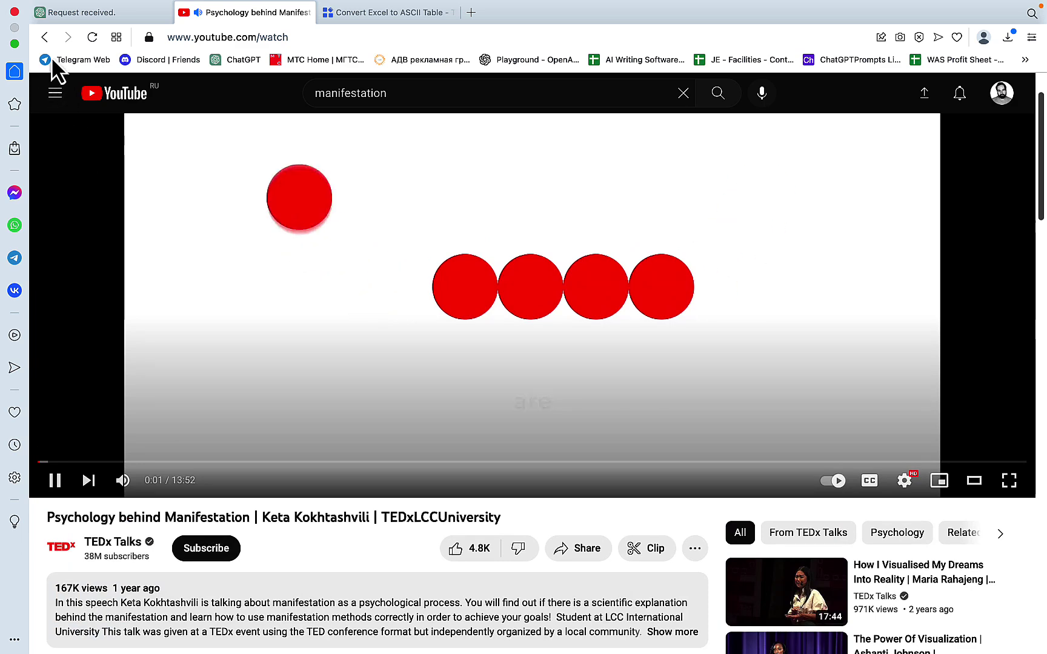
Pause It WILL Manifest in 5 Minutes at 0:02 and select its full watch URL
{"action": "left_click", "coordinate": [45, 38]}
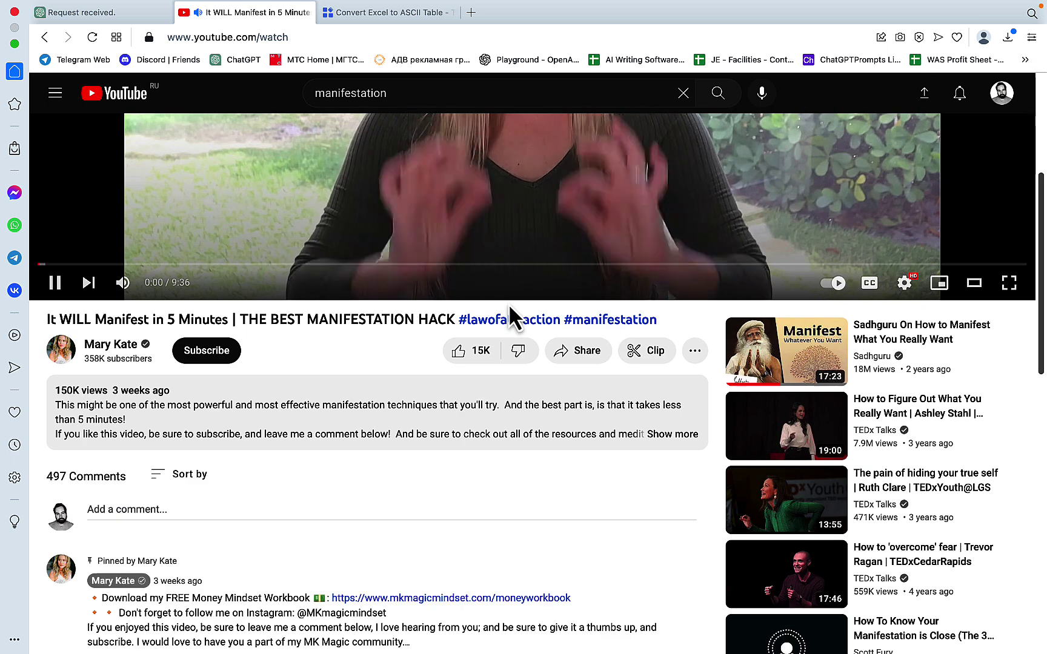
{"action": "left_click", "coordinate": [54, 282]}
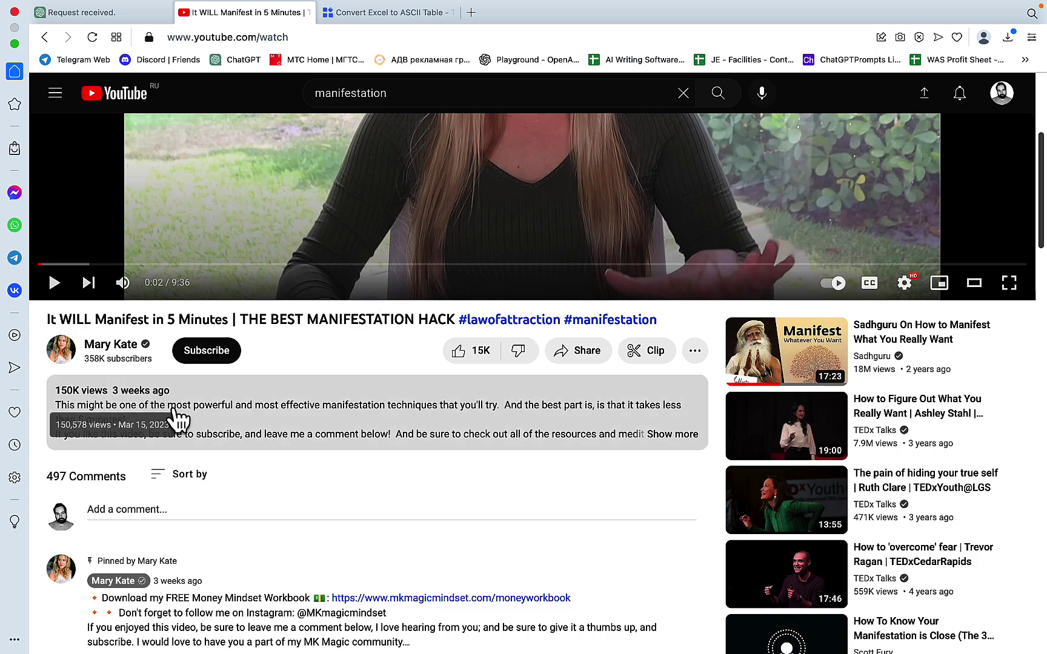
{"action": "scroll", "coordinate": [199, 455], "scroll_direction": "up", "scroll_amount": 3}
{"action": "scroll", "coordinate": [200, 458], "scroll_direction": "down", "scroll_amount": 3}
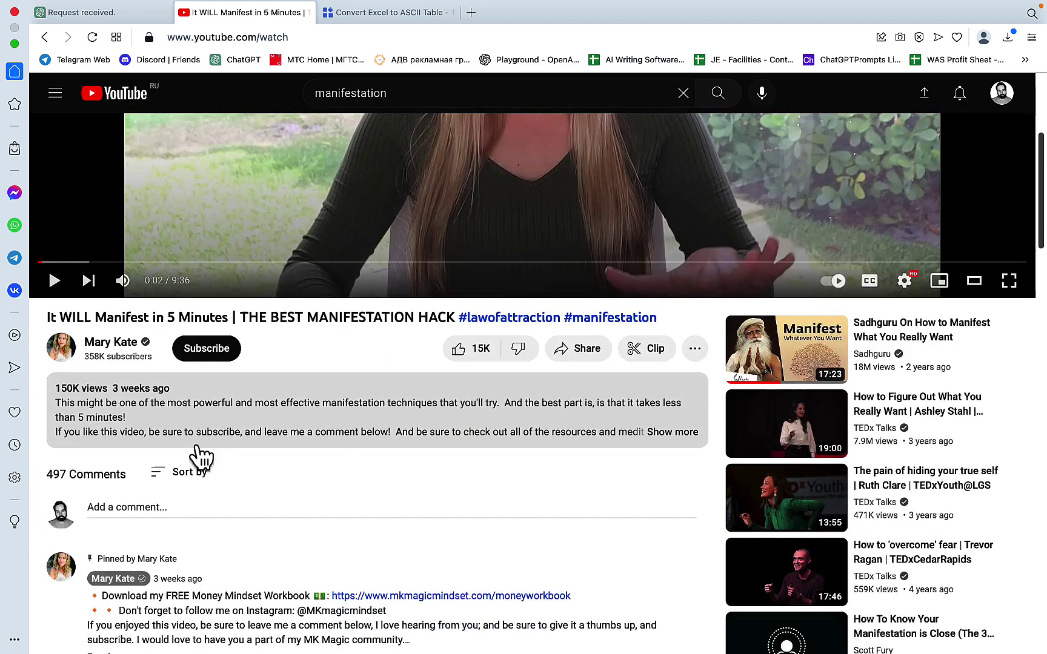
{"action": "scroll", "coordinate": [200, 457], "scroll_direction": "down", "scroll_amount": 3}
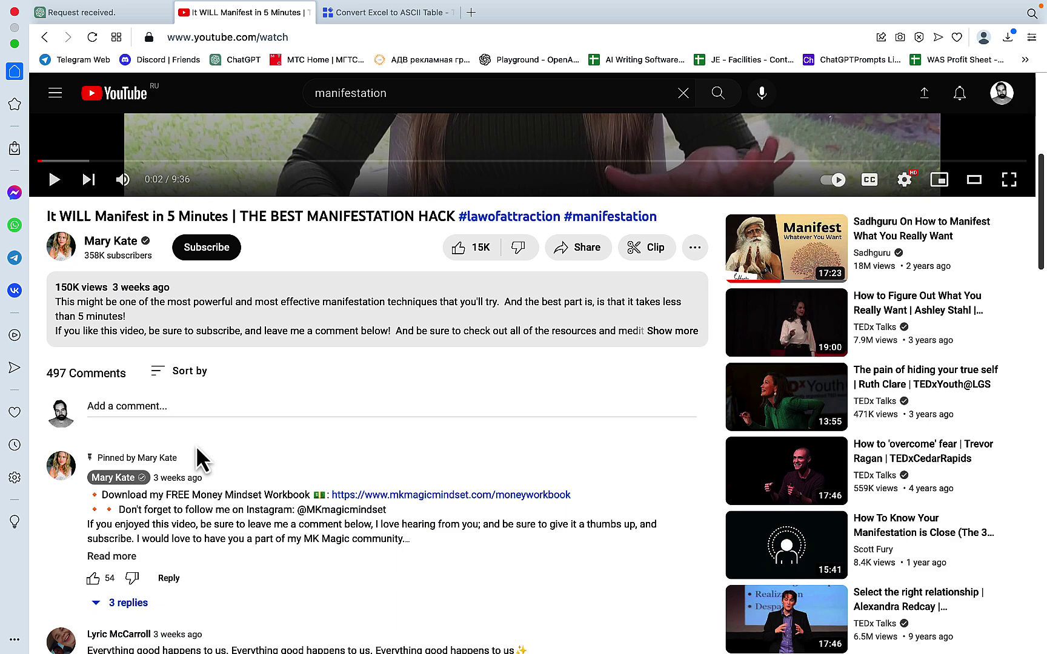
{"action": "left_click", "coordinate": [314, 37]}
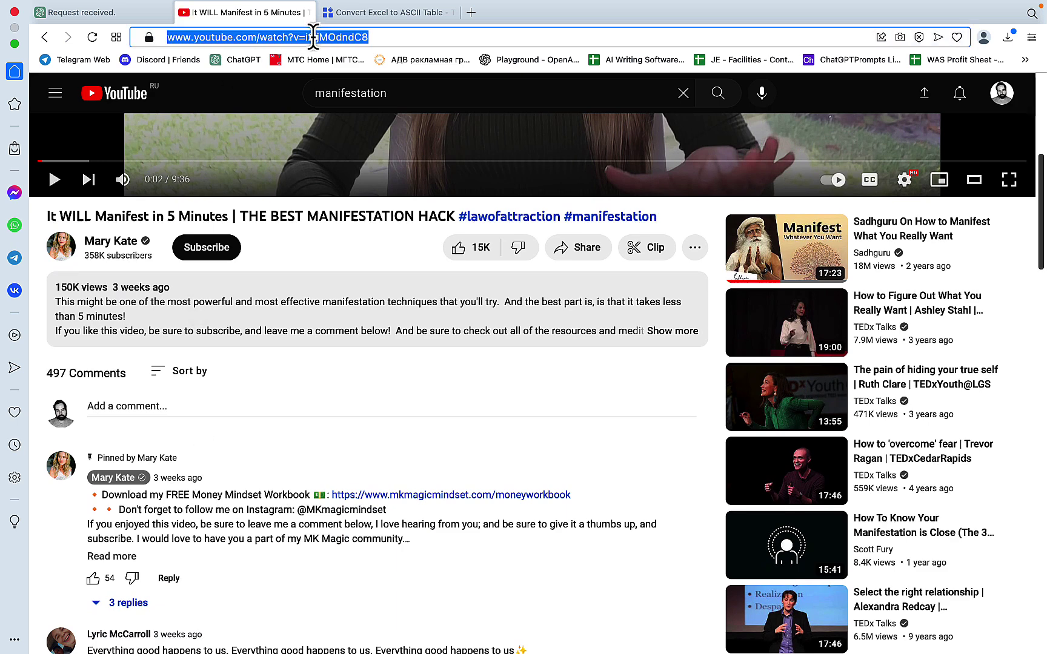
Load the manifestation video in Tube Atlas's comments extractor and extract comments over 10 page scrolls
{"action": "key", "text": "super+Tab"}
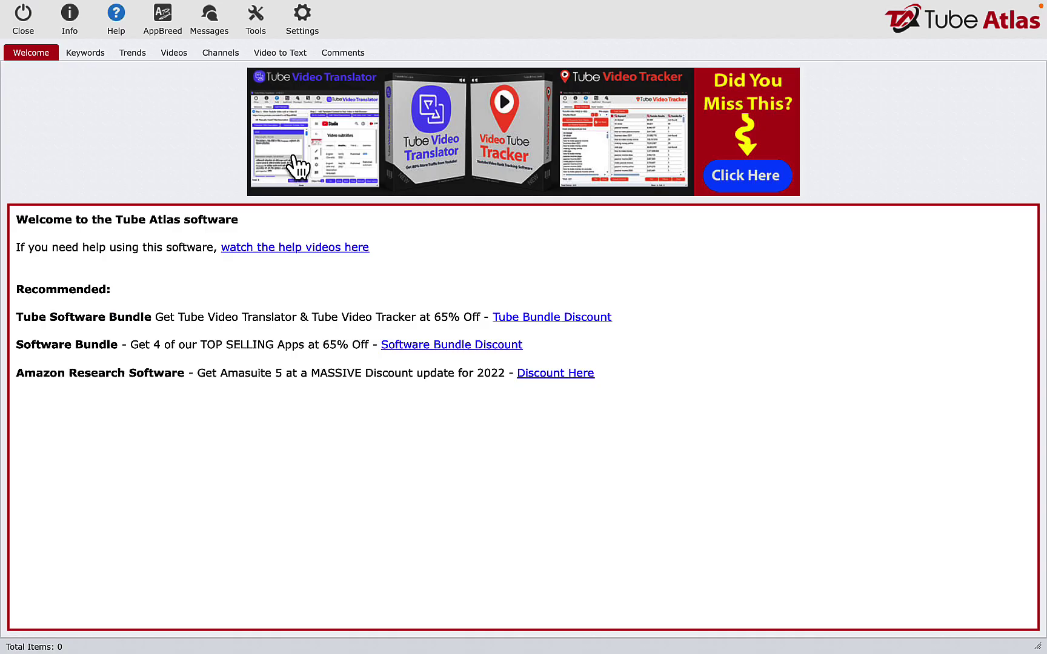
{"action": "left_click", "coordinate": [345, 56]}
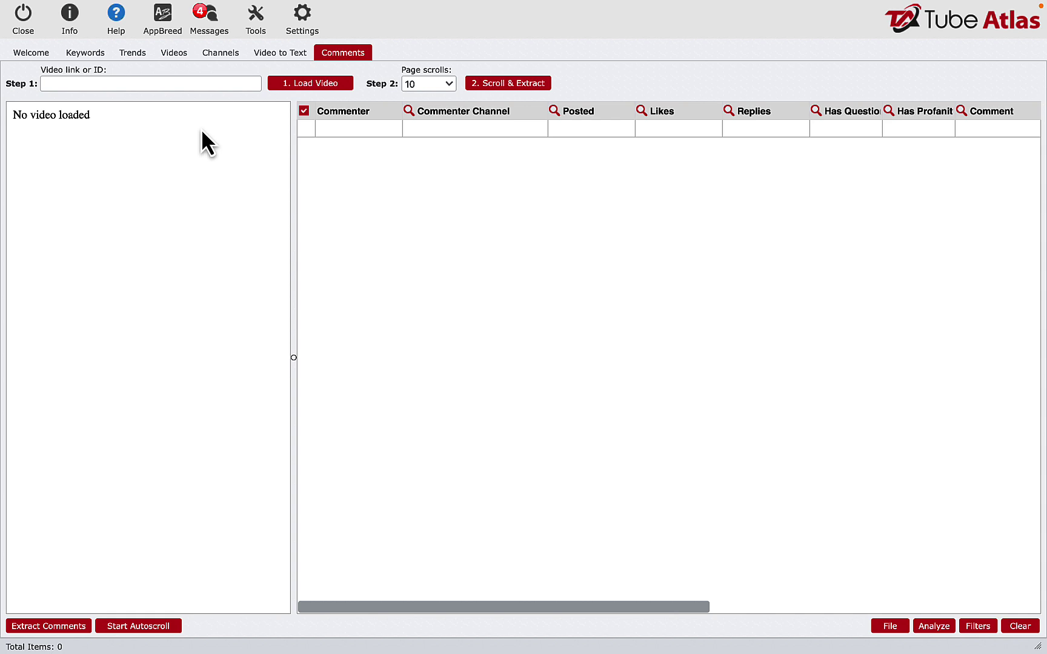
{"action": "type", "text": "https://www.youtube.com/watch?v=i2jjMOdndC8"}
{"action": "key", "text": "Return"}
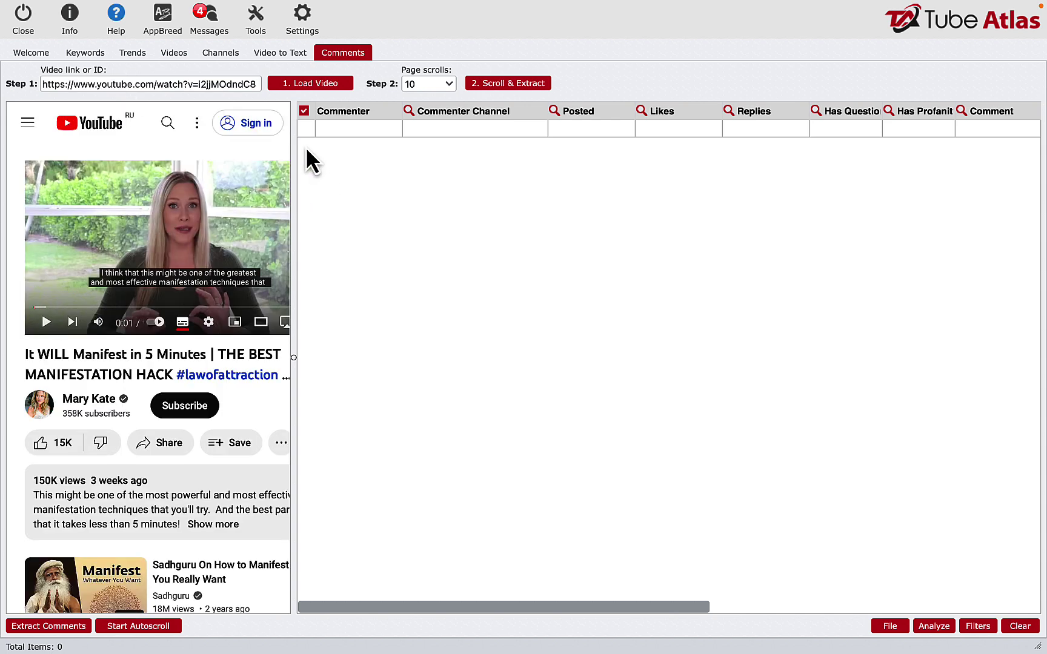
{"action": "left_click", "coordinate": [446, 84]}
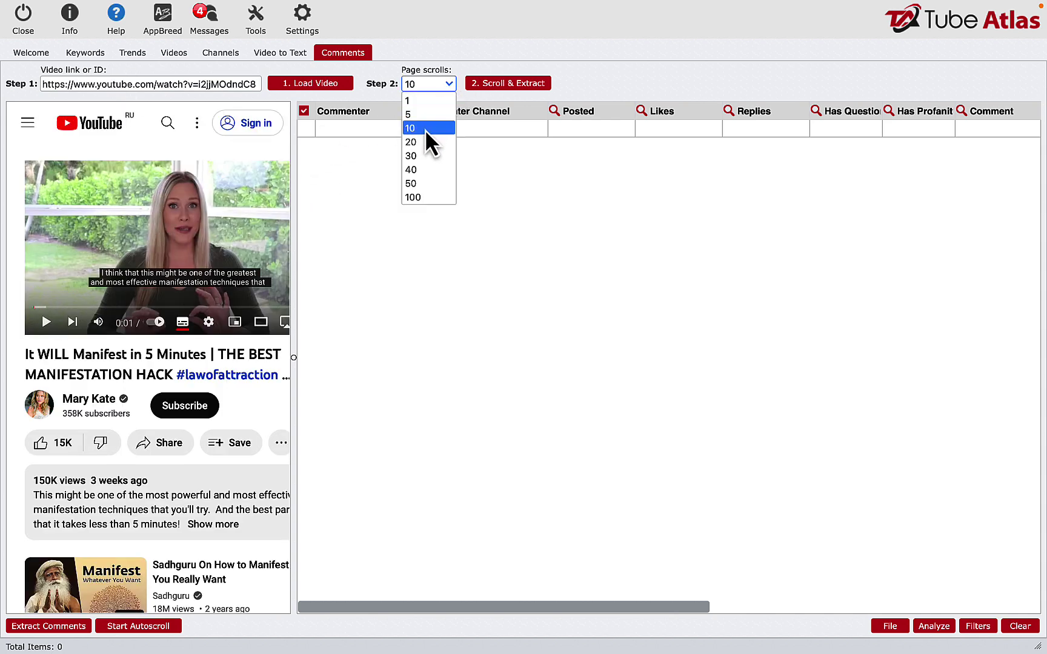
{"action": "left_click", "coordinate": [425, 129]}
{"action": "left_click", "coordinate": [490, 87]}
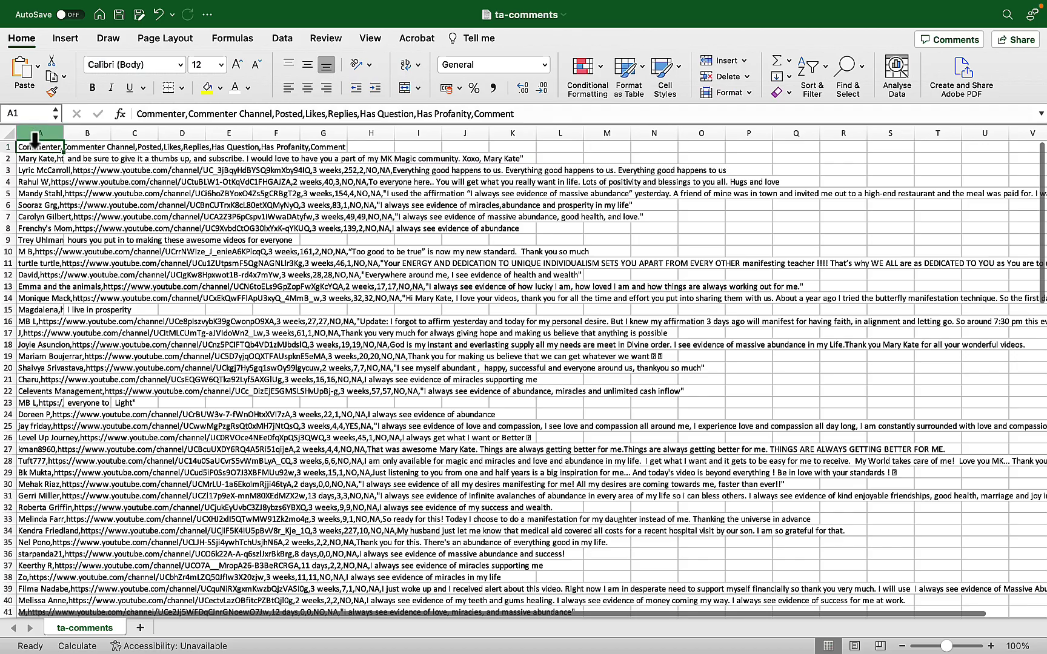
{"action": "left_click", "coordinate": [37, 132]}
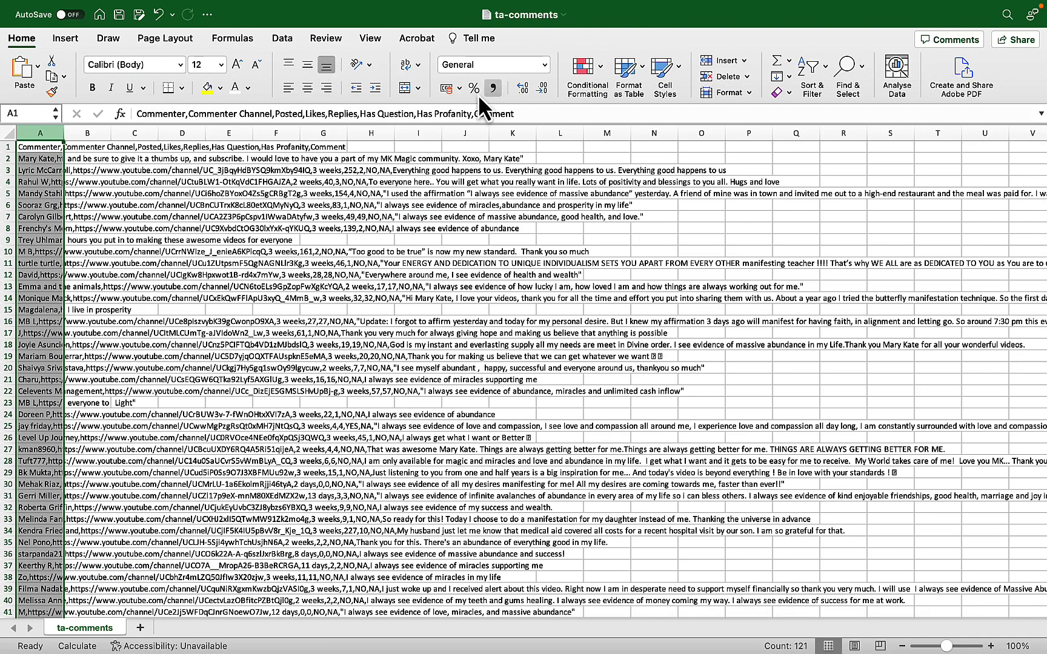
Split the ta-comments rows into columns and sort them by Likes, largest first
{"action": "left_click", "coordinate": [279, 42]}
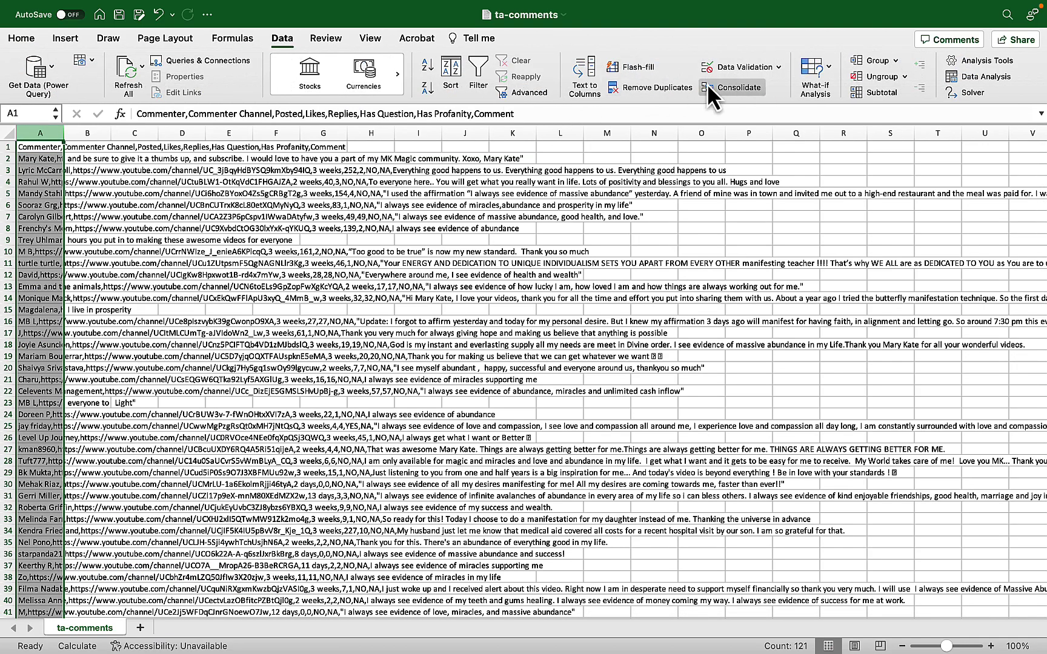
{"action": "left_click", "coordinate": [602, 108]}
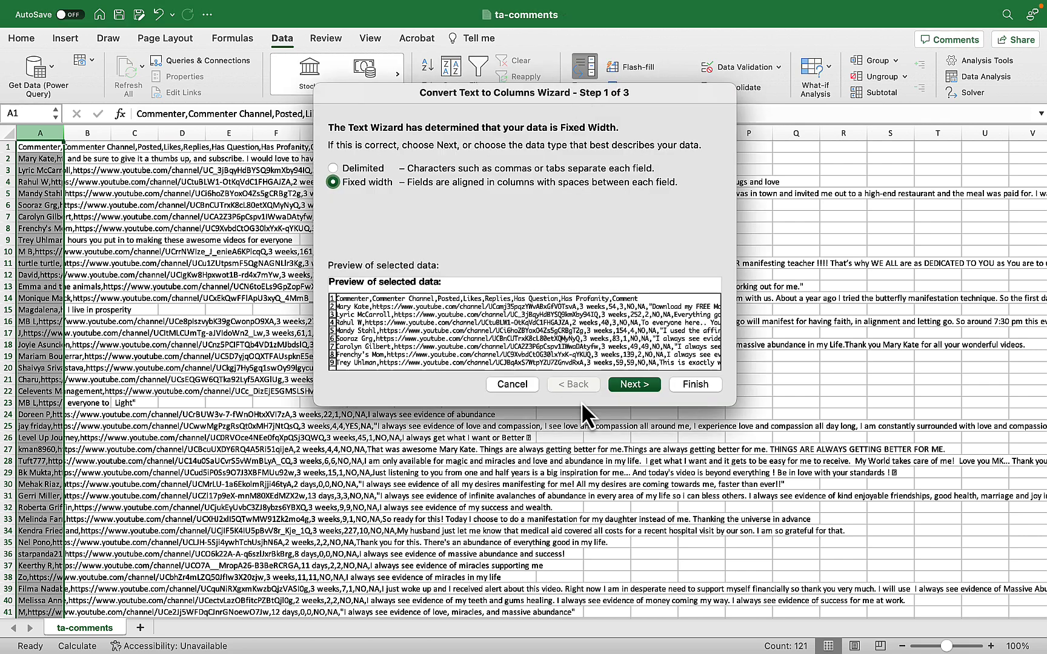
{"action": "left_click", "coordinate": [638, 397]}
{"action": "left_click", "coordinate": [694, 382]}
{"action": "left_click", "coordinate": [361, 267]}
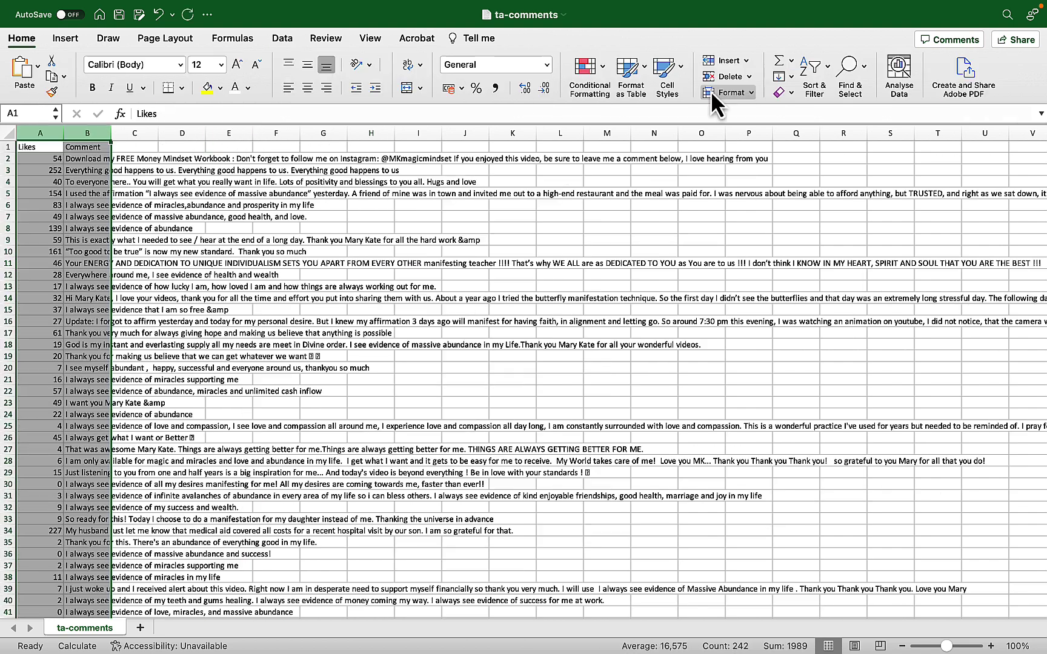
{"action": "left_click", "coordinate": [810, 90]}
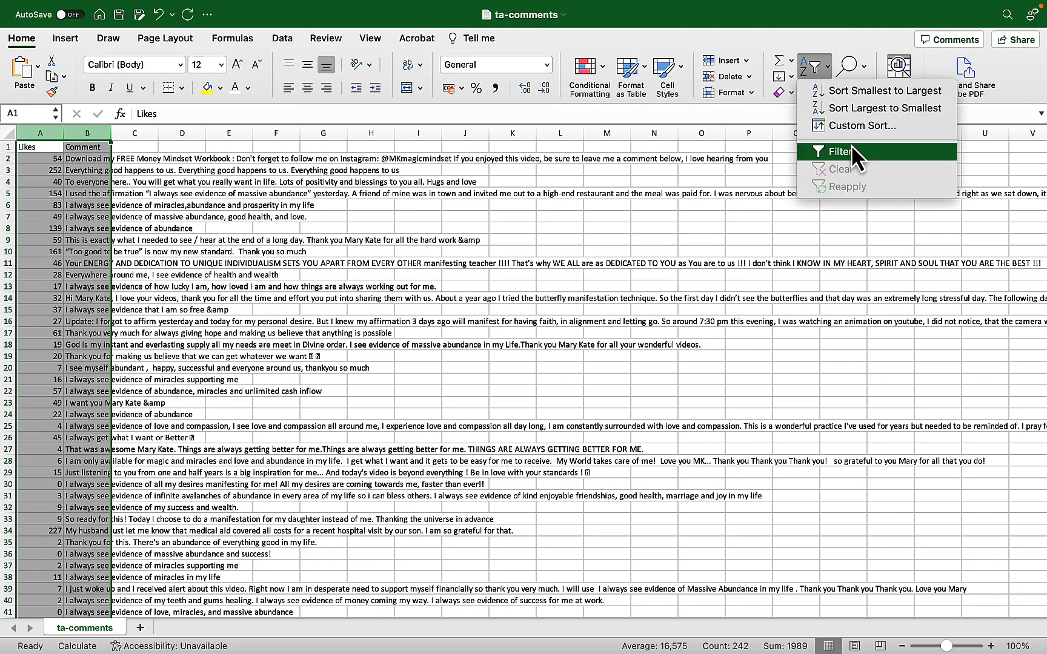
{"action": "left_click", "coordinate": [860, 108]}
Copy the top comments in B1:B31 and begin the analysis prompt in ChatGPT
{"action": "left_click", "coordinate": [103, 205]}
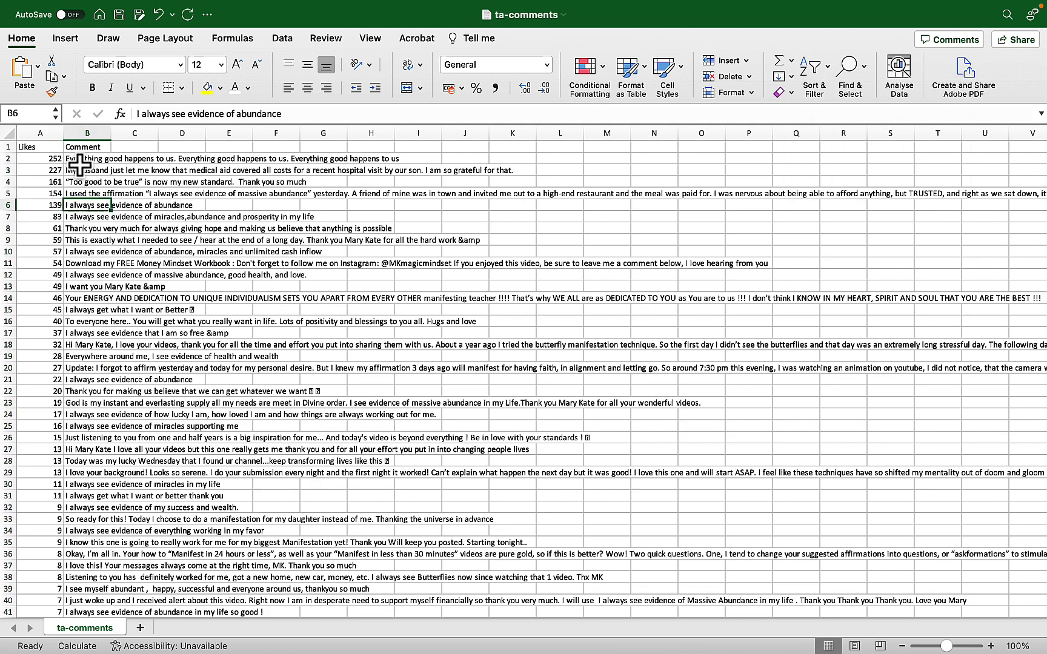
{"action": "left_click", "coordinate": [88, 161]}
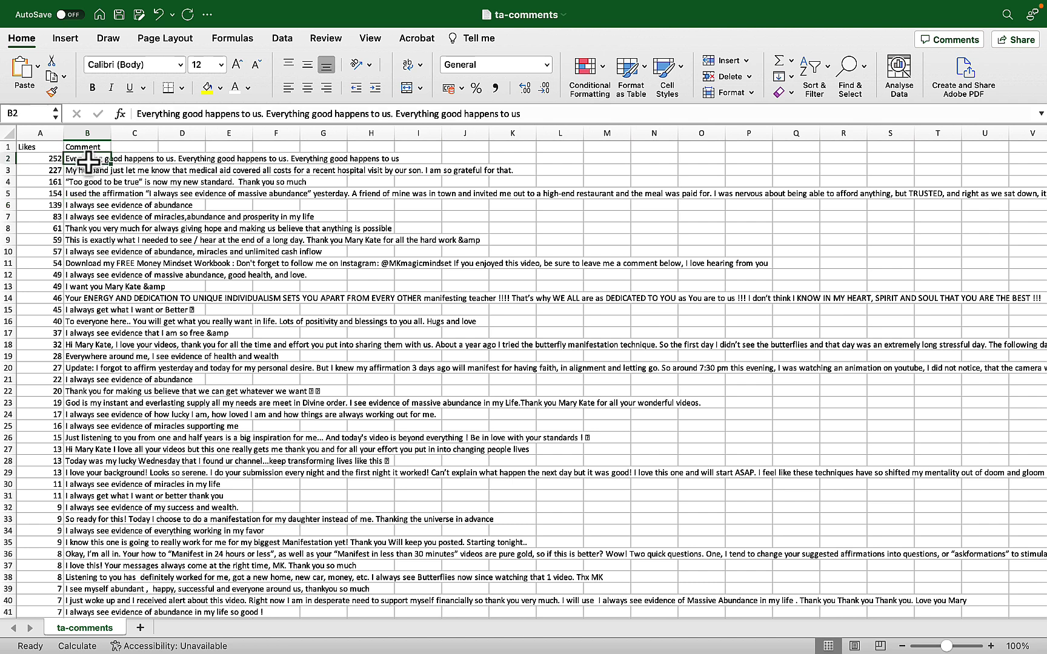
{"action": "key", "text": "Up"}
{"action": "key", "text": "shift+Down"}
{"action": "key", "text": "shift+Down"}
{"action": "key", "text": "shift+Down"}
{"action": "key", "text": "shift+Down"}
{"action": "key", "text": "shift+Down"}
{"action": "key", "text": "shift+Down"}
{"action": "key", "text": "shift+Down"}
{"action": "key", "text": "shift+Down"}
{"action": "key", "text": "shift+Down"}
{"action": "key", "text": "shift+Down"}
{"action": "key", "text": "shift+Down"}
{"action": "key", "text": "shift+Down"}
{"action": "key", "text": "shift+Down"}
{"action": "key", "text": "shift+Down"}
{"action": "key", "text": "shift+Down"}
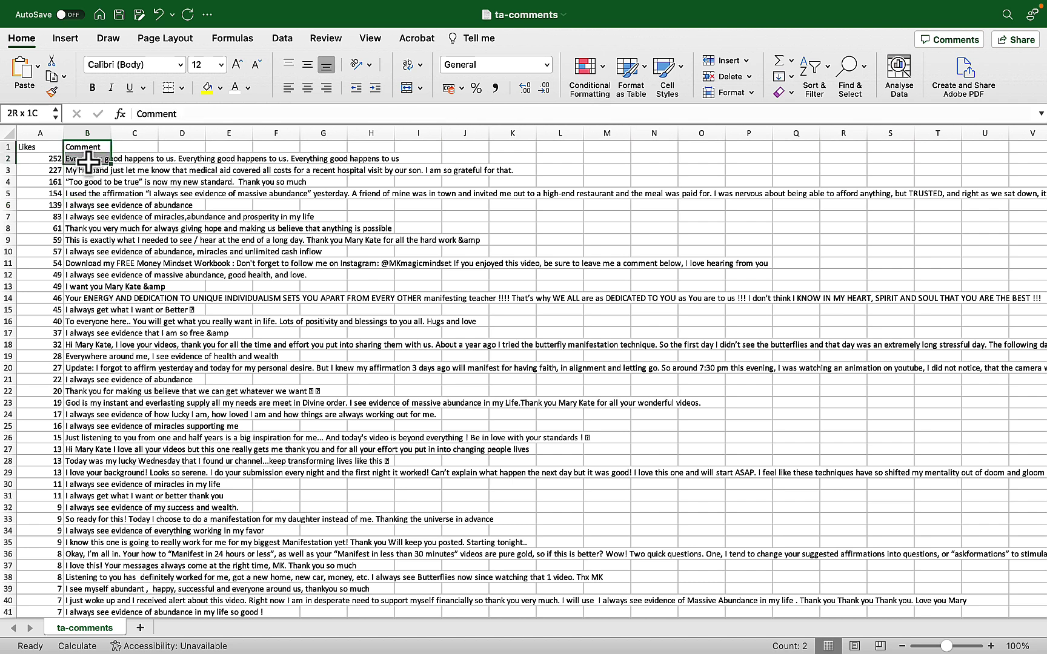
{"action": "key", "text": "shift+Down"}
{"action": "key", "text": "shift+Down"}
{"action": "key", "text": "shift+Down"}
{"action": "key", "text": "shift+Down"}
{"action": "key", "text": "shift+Down"}
{"action": "key", "text": "shift+Down"}
{"action": "key", "text": "shift+Down"}
{"action": "key", "text": "shift+Down"}
{"action": "key", "text": "shift+Down"}
{"action": "key", "text": "shift+Down"}
{"action": "key", "text": "shift+Down"}
{"action": "key", "text": "shift+Down"}
{"action": "key", "text": "shift+Down"}
{"action": "key", "text": "shift+Down"}
{"action": "key", "text": "shift+Down"}
{"action": "key", "text": "shift+Down"}
{"action": "key", "text": "shift+Down"}
{"action": "key", "text": "shift+Down"}
{"action": "key", "text": "shift+Down"}
{"action": "key", "text": "shift+Down"}
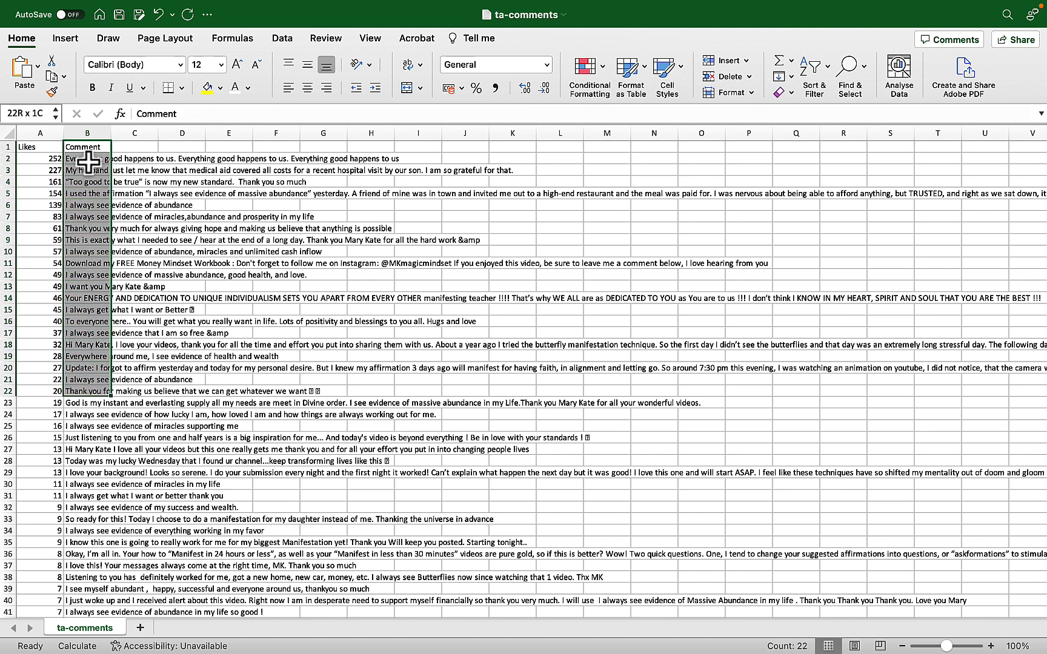
{"action": "key", "text": "shift+Down"}
{"action": "key", "text": "shift+Down"}
{"action": "key", "text": "shift+Down"}
{"action": "key", "text": "shift+Down"}
{"action": "key", "text": "shift+Down"}
{"action": "key", "text": "shift+Down"}
{"action": "key", "text": "shift+Down"}
{"action": "key", "text": "shift+Down"}
{"action": "key", "text": "shift+Down"}
{"action": "key", "text": "shift+Down"}
{"action": "key", "text": "shift+Down"}
{"action": "key", "text": "shift+Down"}
{"action": "key", "text": "shift+Down"}
{"action": "key", "text": "shift+Down"}
{"action": "key", "text": "shift+Down"}
{"action": "key", "text": "shift+Down"}
{"action": "key", "text": "shift+Down"}
{"action": "key", "text": "shift+Down"}
{"action": "key", "text": "shift+Down"}
{"action": "key", "text": "shift+Down"}
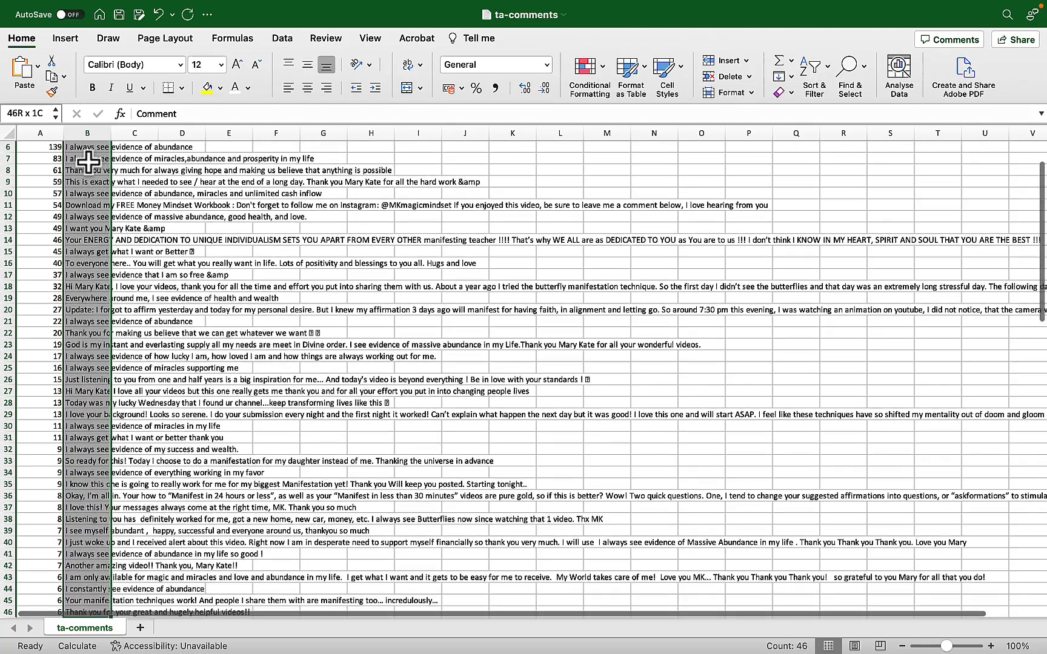
{"action": "key", "text": "shift+Up"}
{"action": "key", "text": "shift+Up"}
{"action": "key", "text": "shift+Up"}
{"action": "key", "text": "shift+Up"}
{"action": "key", "text": "shift+Up"}
{"action": "key", "text": "shift+Up"}
{"action": "key", "text": "shift+Up"}
{"action": "key", "text": "shift+Up"}
{"action": "key", "text": "shift+Up"}
{"action": "key", "text": "shift+Up"}
{"action": "key", "text": "shift+Up"}
{"action": "key", "text": "shift+Up"}
{"action": "key", "text": "shift+Up"}
{"action": "key", "text": "shift+Up"}
{"action": "key", "text": "shift+Up"}
{"action": "key", "text": "shift+Up"}
{"action": "key", "text": "shift+Up"}
{"action": "key", "text": "shift+Up"}
{"action": "key", "text": "shift+Up"}
{"action": "key", "text": "shift+Up"}
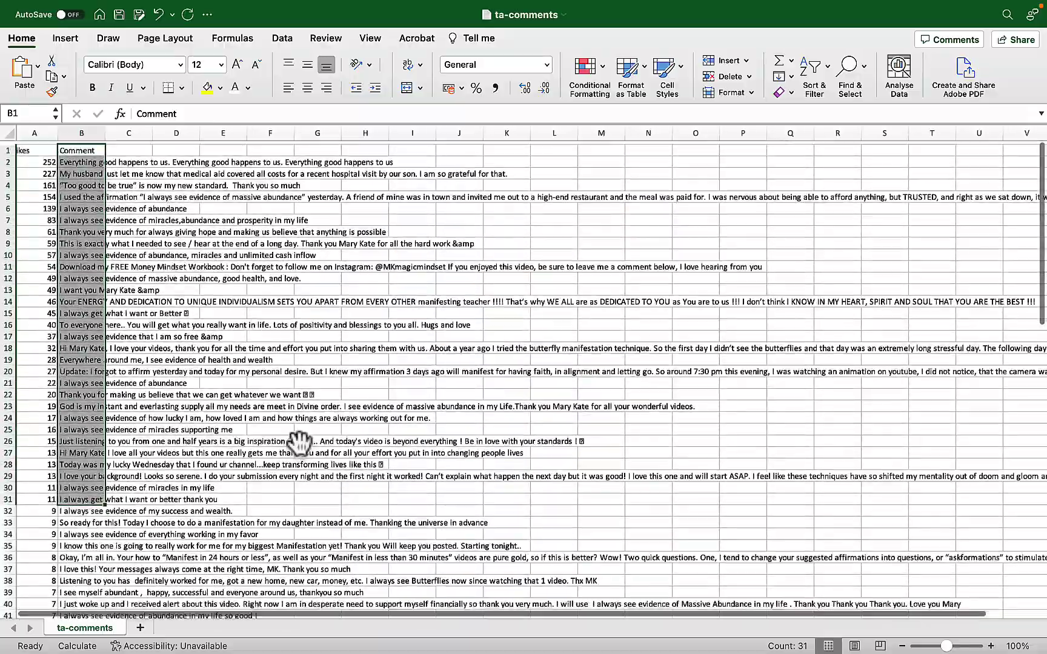
{"action": "key", "text": "super+Tab"}
{"action": "type", "text": "ana"}
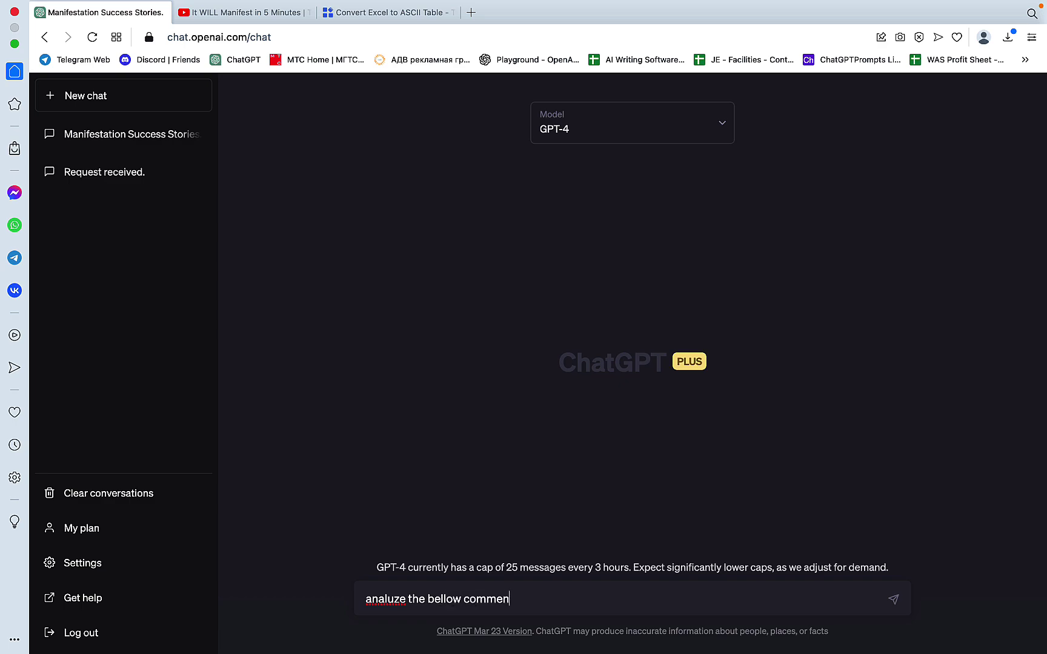
Send 'analuze the bellow comments:' followed by the pasted top comments to GPT-4
{"action": "type", "text": "luze the bellow comments:"}
{"action": "key", "text": "super+v"}
{"action": "key", "text": "Return"}
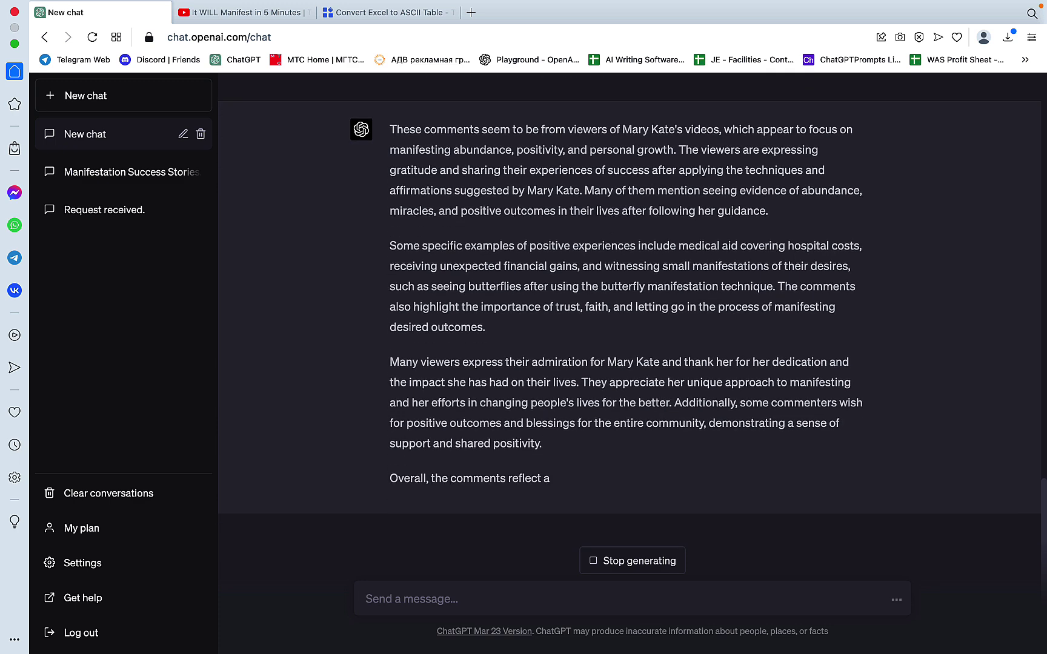
Ask for 10 popular questions people may have, then draft the under-60-characters rewrite request
{"action": "type", "text": "based on t"}
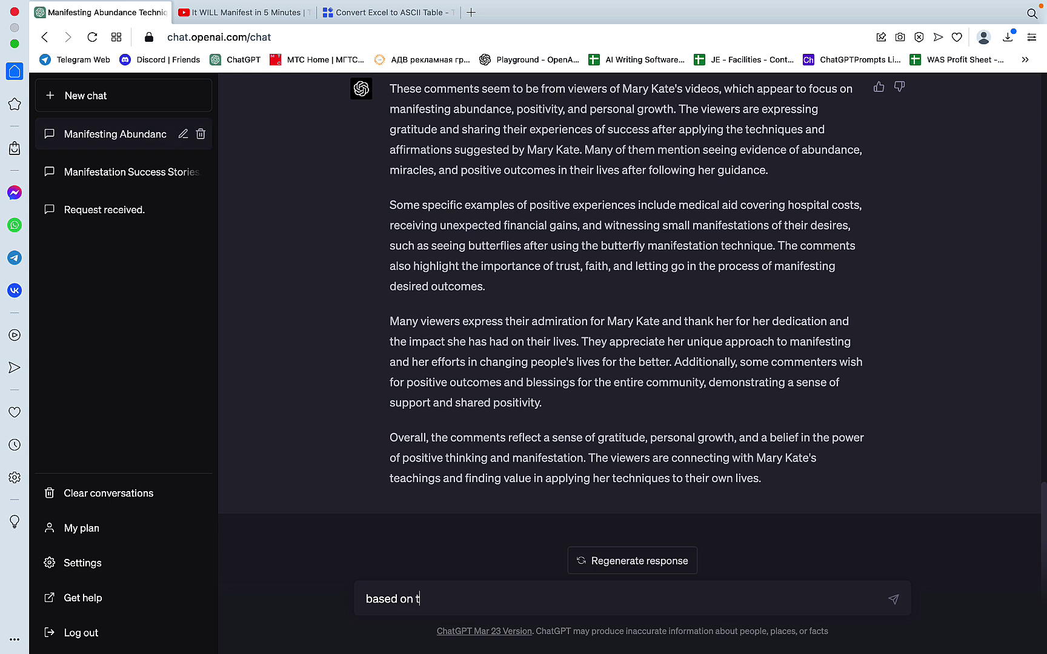
{"action": "type", "text": "he above generate a list"}
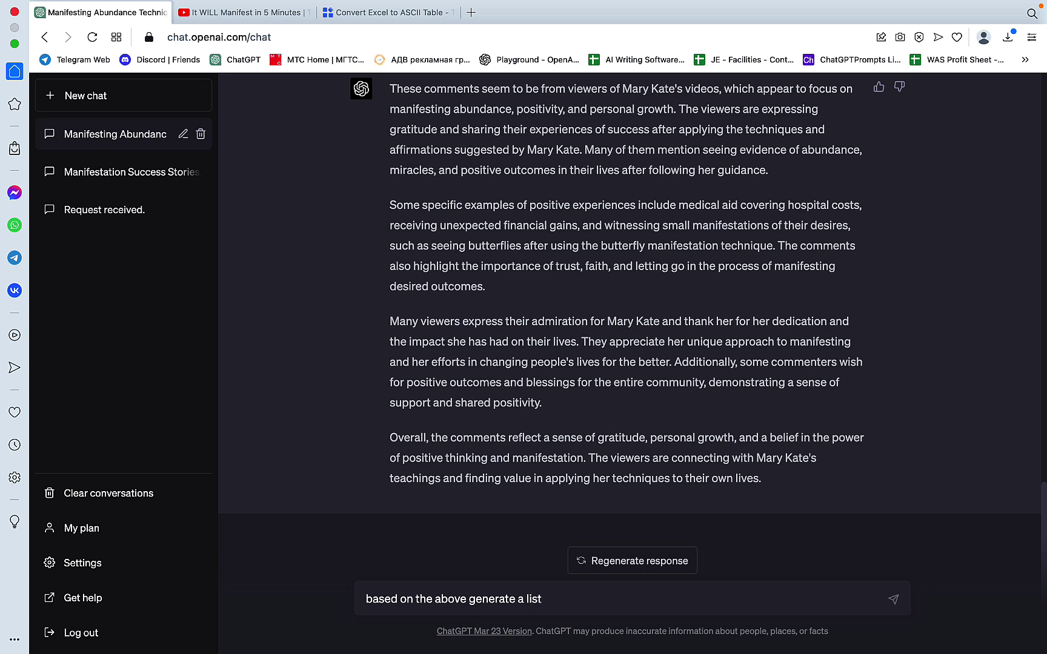
{"action": "type", "text": " of 10 popular question peo"}
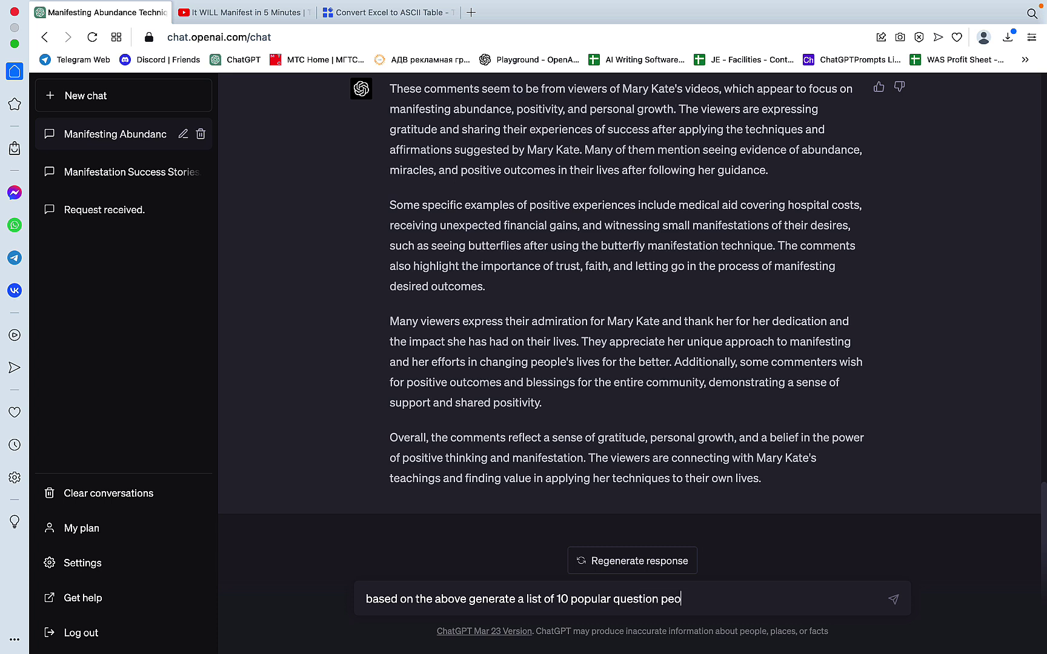
{"action": "type", "text": "ple may have"}
{"action": "key", "text": "Return"}
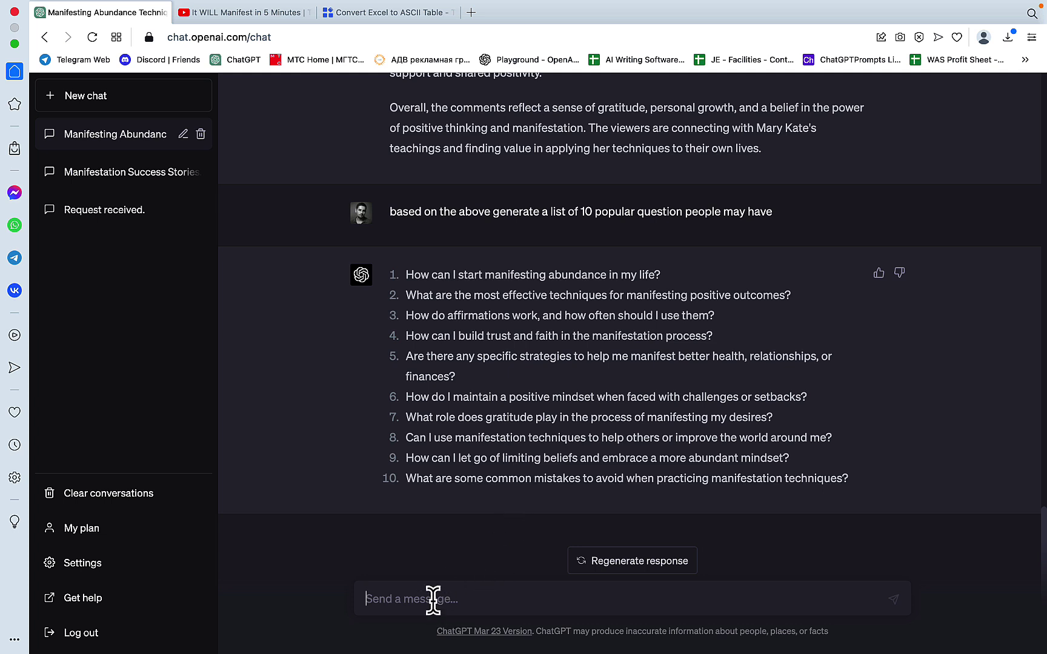
{"action": "type", "text": "re-write the above under 60 ch"}
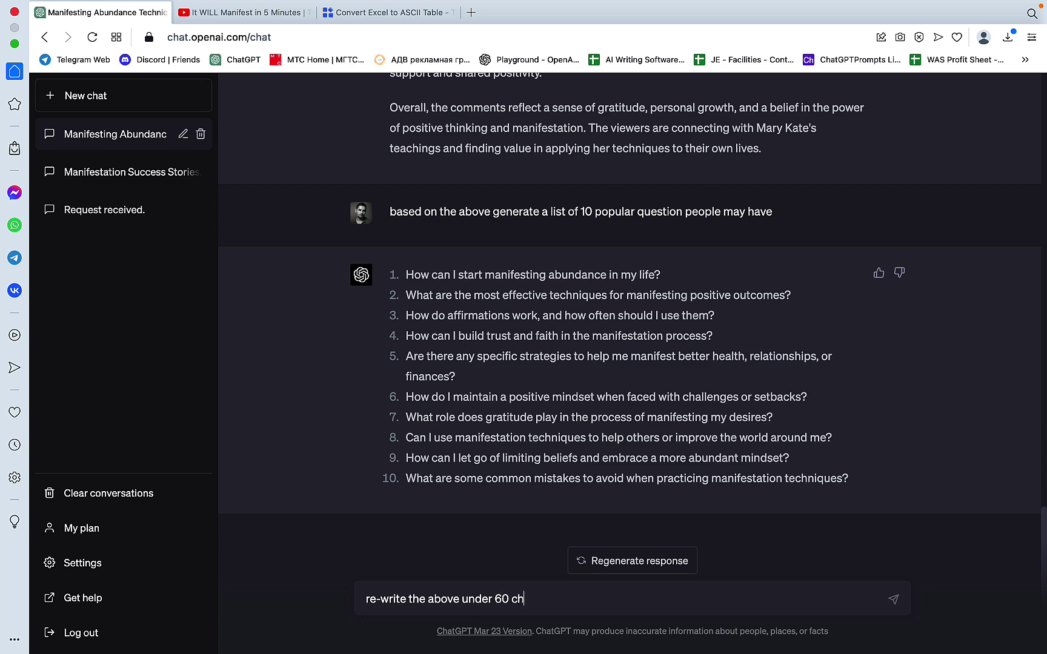
{"action": "type", "text": "araters"}
Send 're-write the above under 60 charaters' and review the shortened questions
{"action": "key", "text": "Return"}
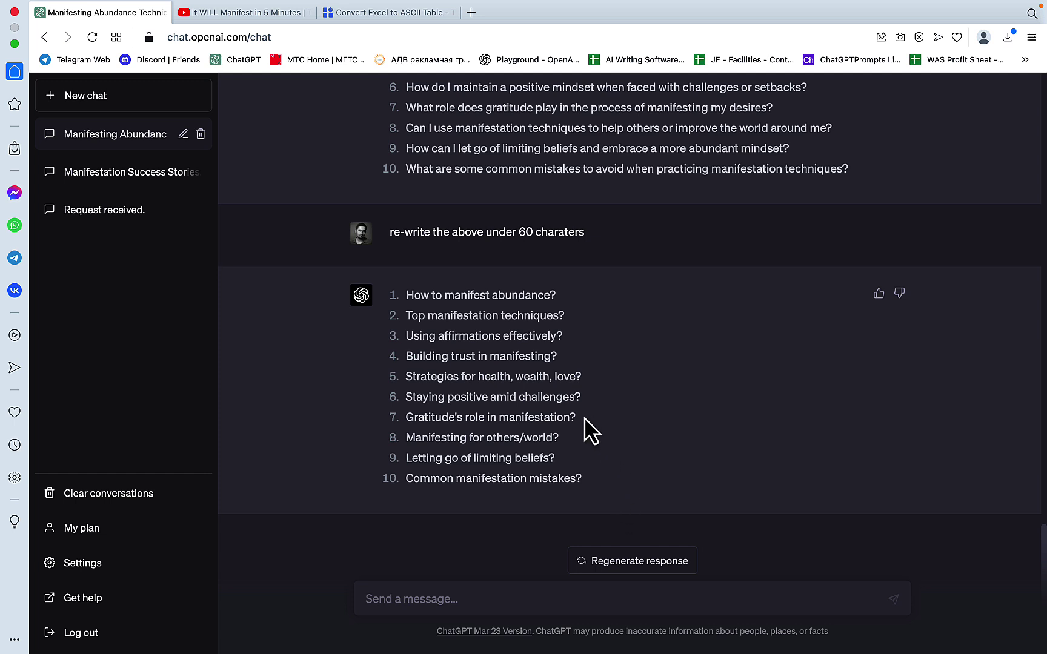
{"action": "scroll", "coordinate": [535, 296], "scroll_direction": "up", "scroll_amount": 2}
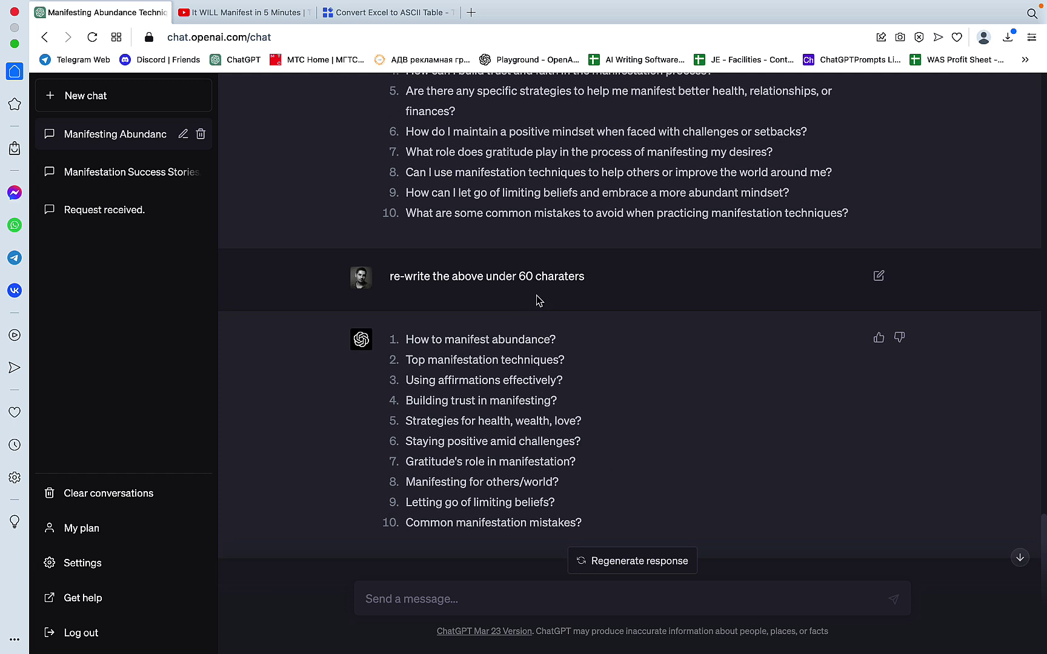